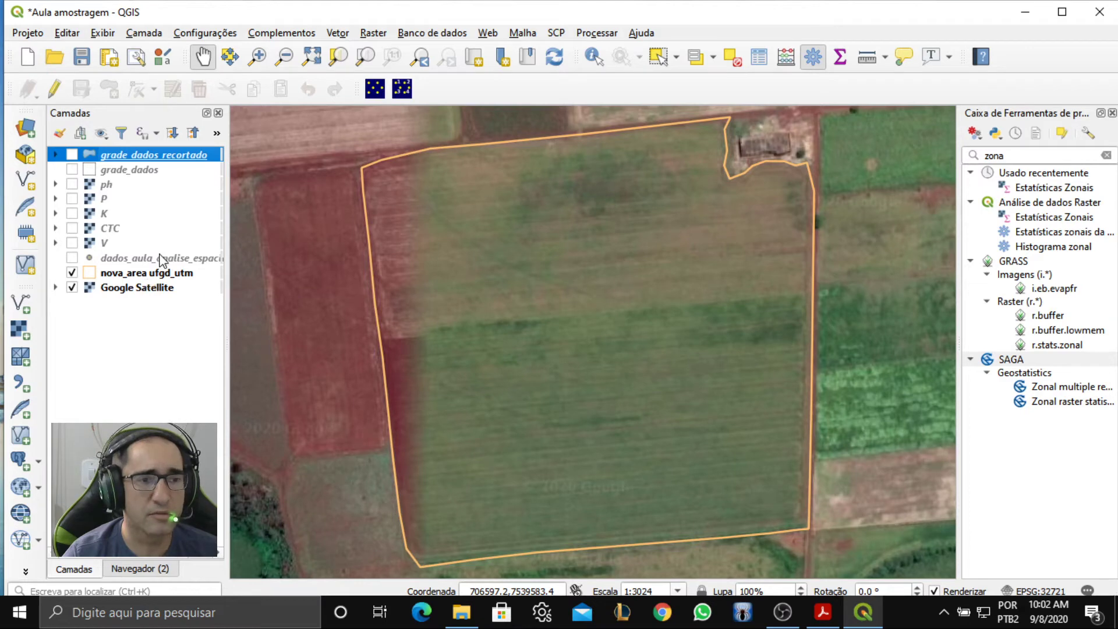
left_click(127, 260)
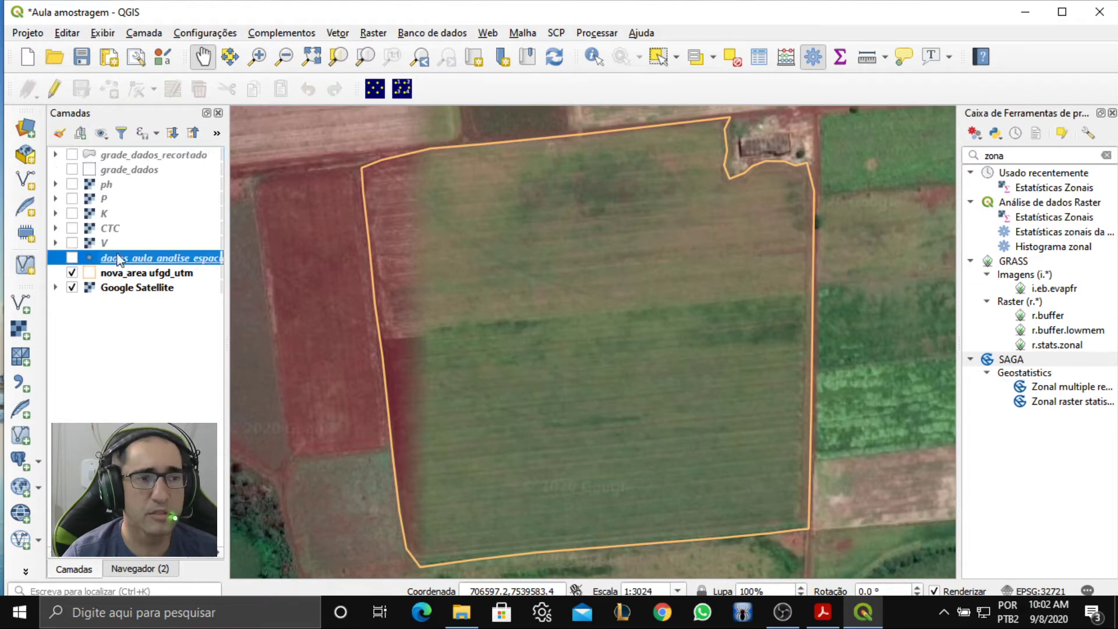
left_click(25, 130)
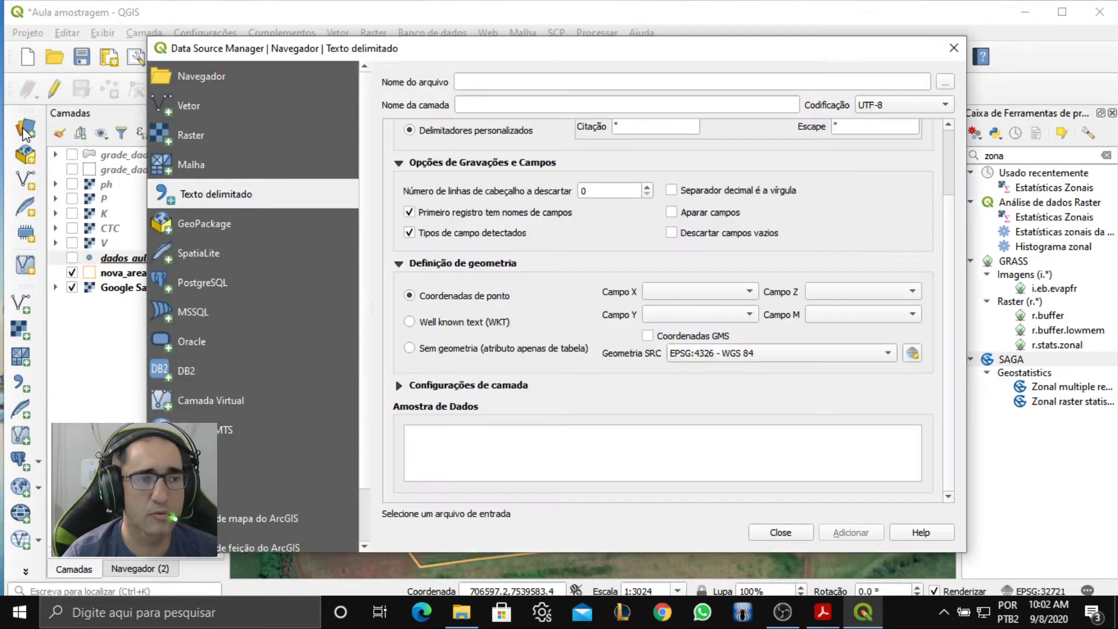
left_click(947, 84)
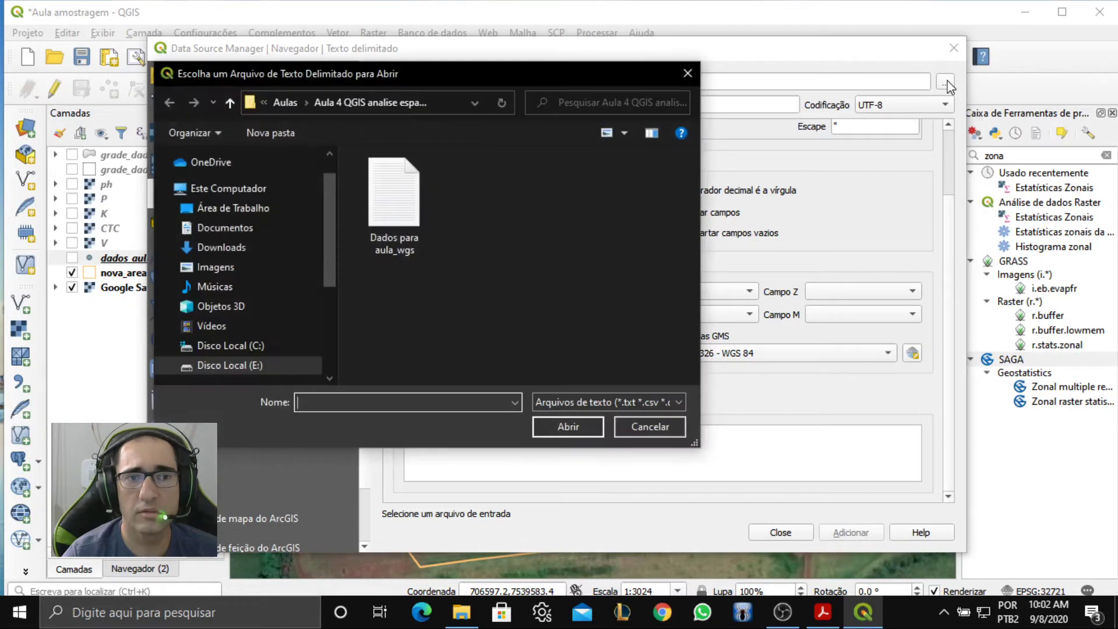
left_click(389, 201)
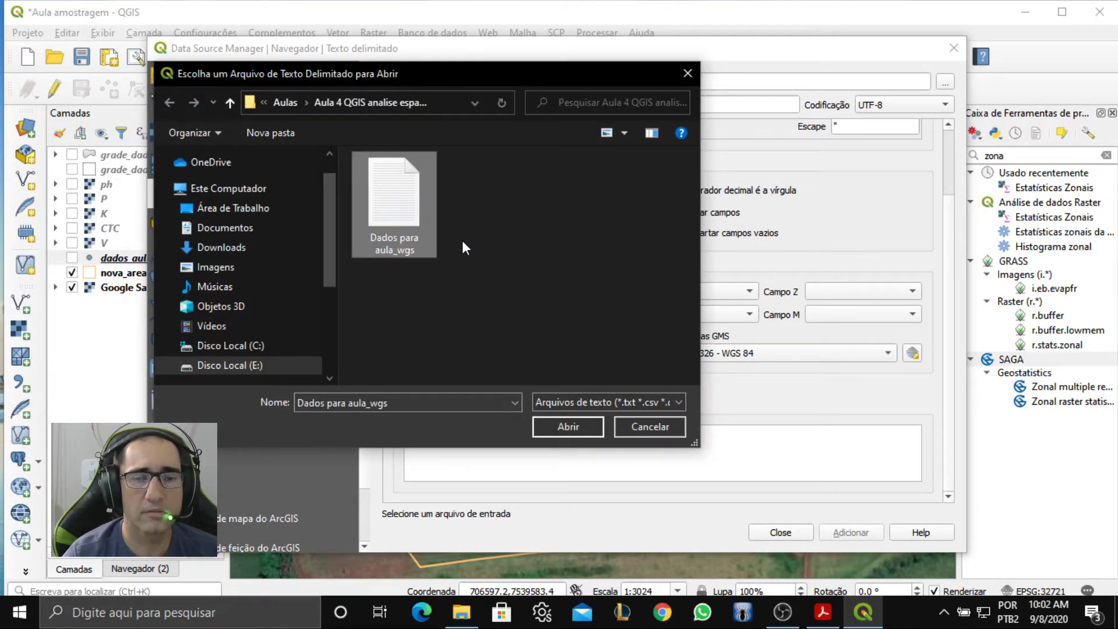
left_click(655, 425)
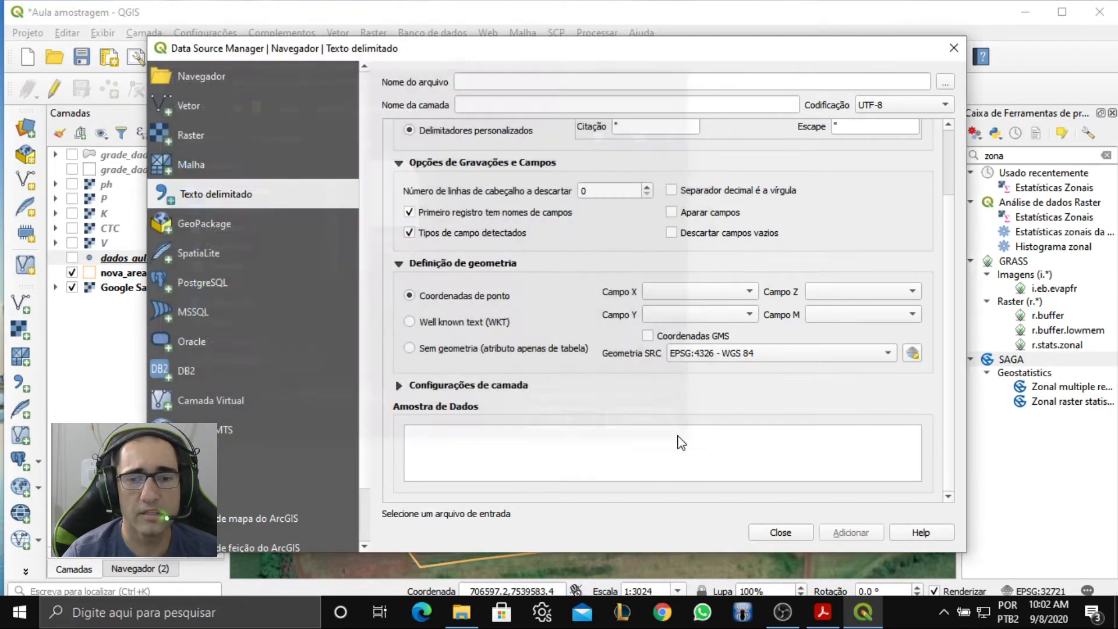
left_click(954, 48)
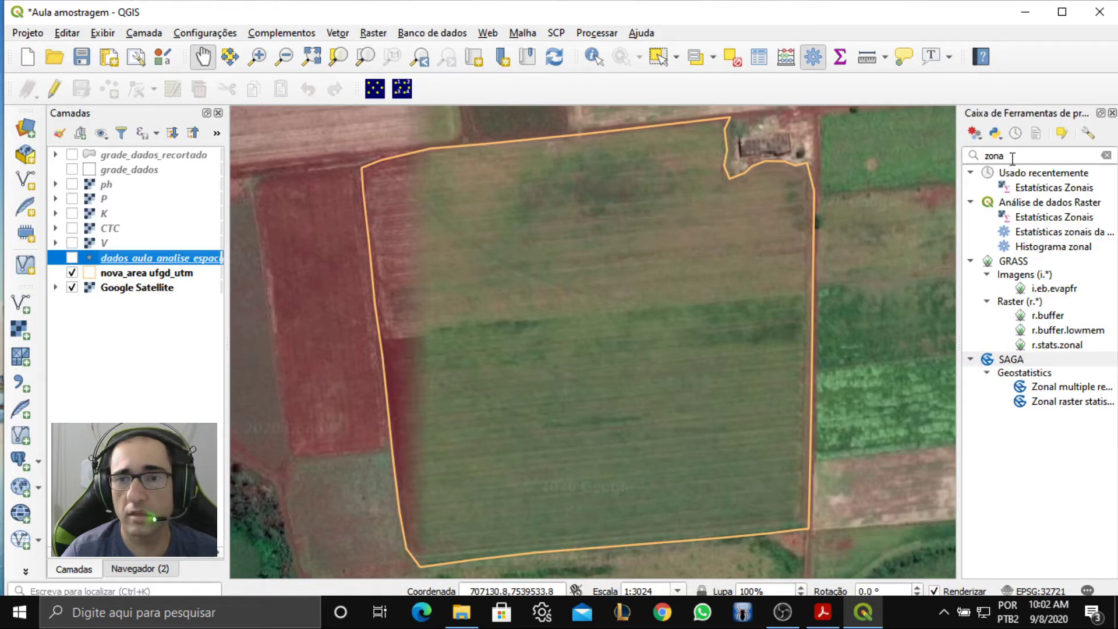
- Search the processing toolbox for "int" and open the IDW interpolation tool
left_click_drag(1013, 157, 995, 157)
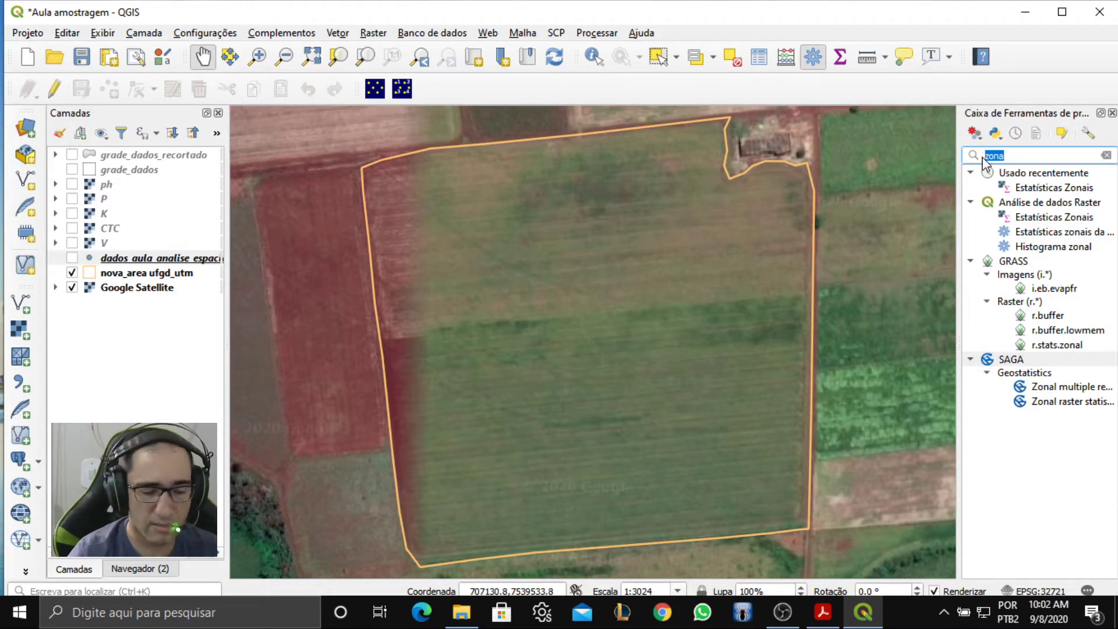
type("int")
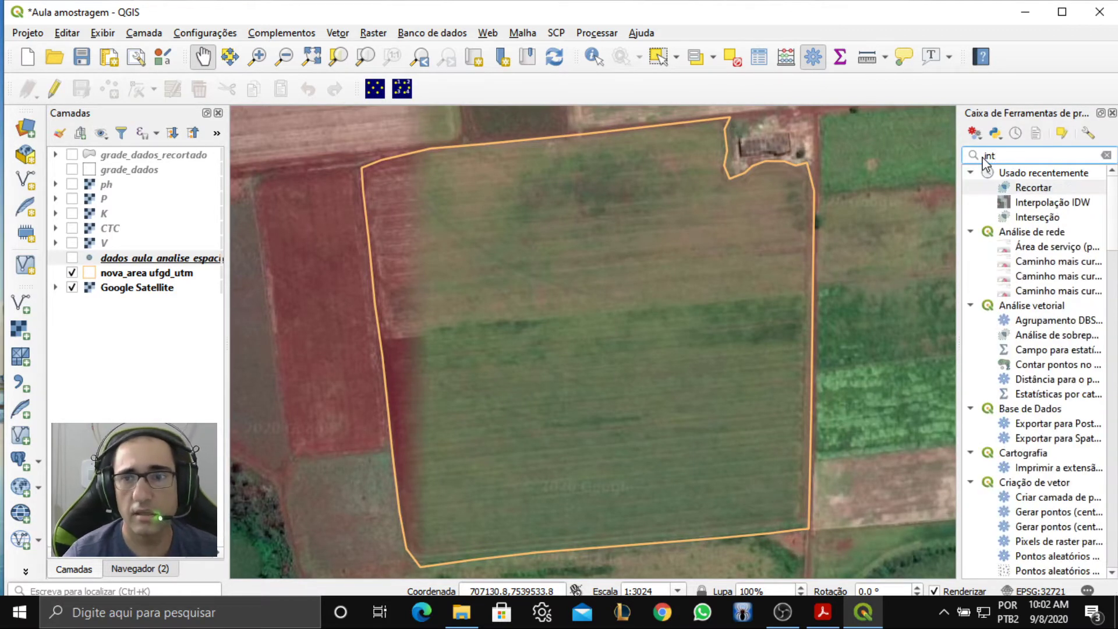
left_click(1035, 207)
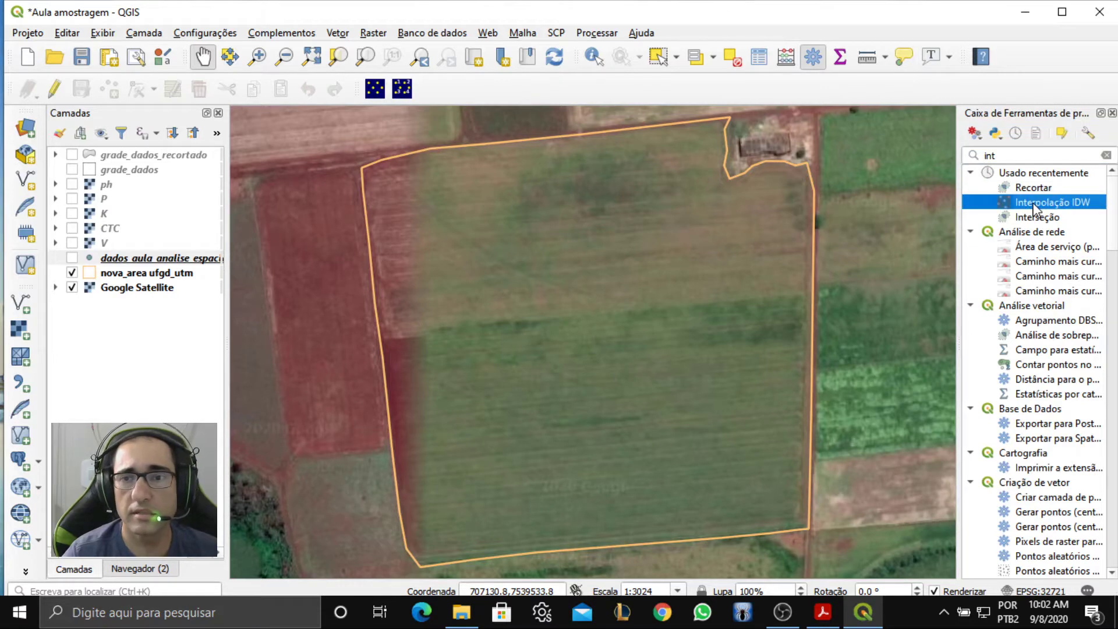
double_click(1034, 208)
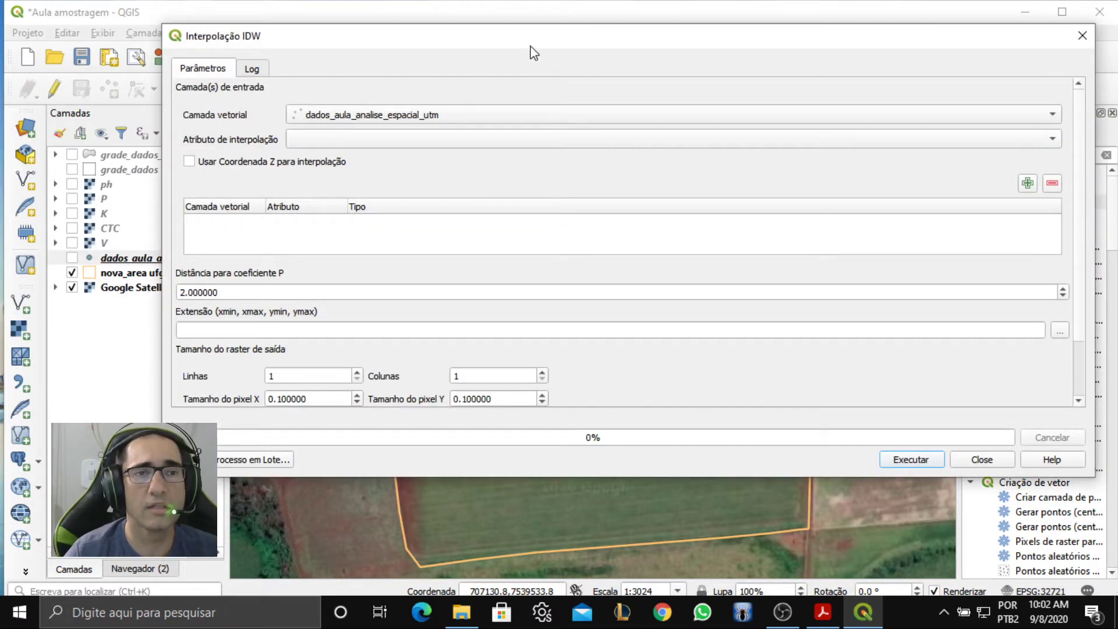
left_click_drag(521, 39, 497, 28)
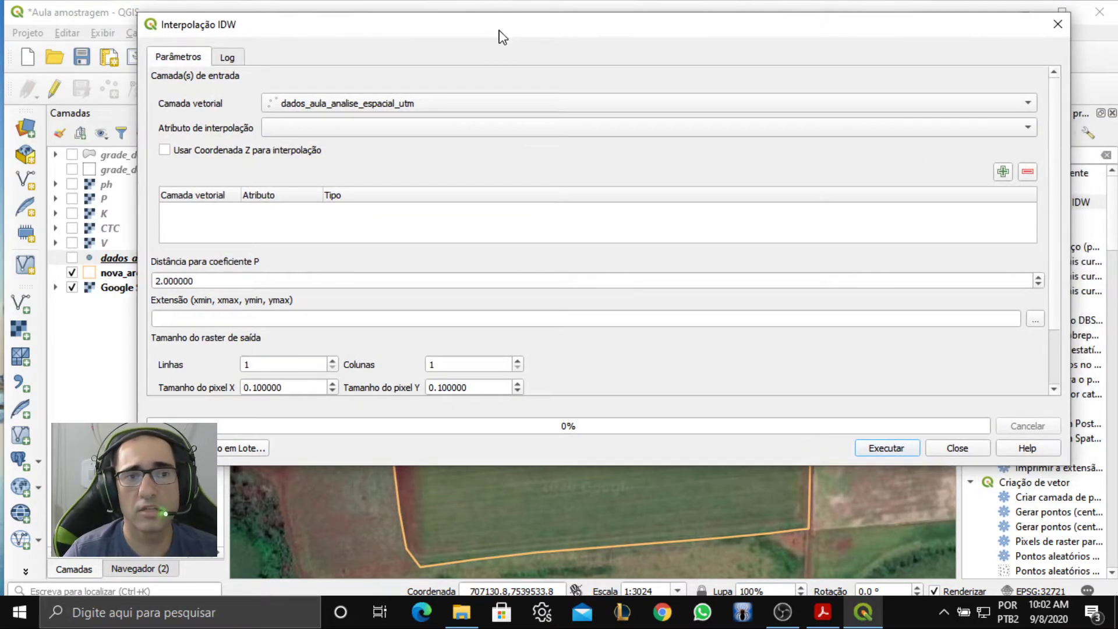
left_click_drag(478, 30, 518, 30)
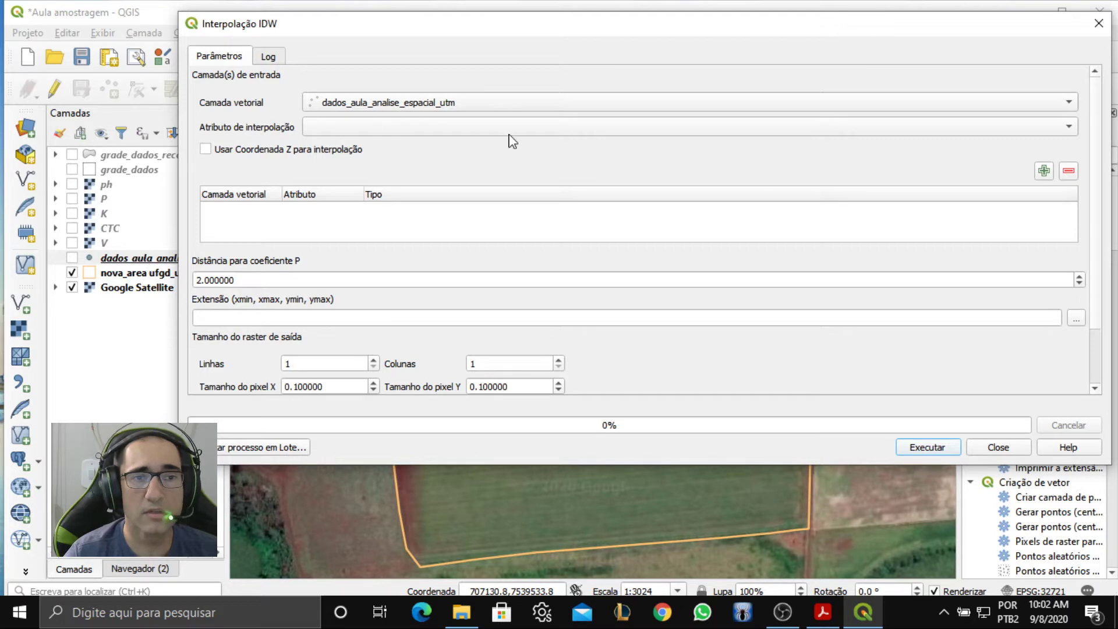
- Choose dados_aula_analise_espacial_utm as the vector layer and add its pH attribute to the interpolation inputs
left_click(750, 102)
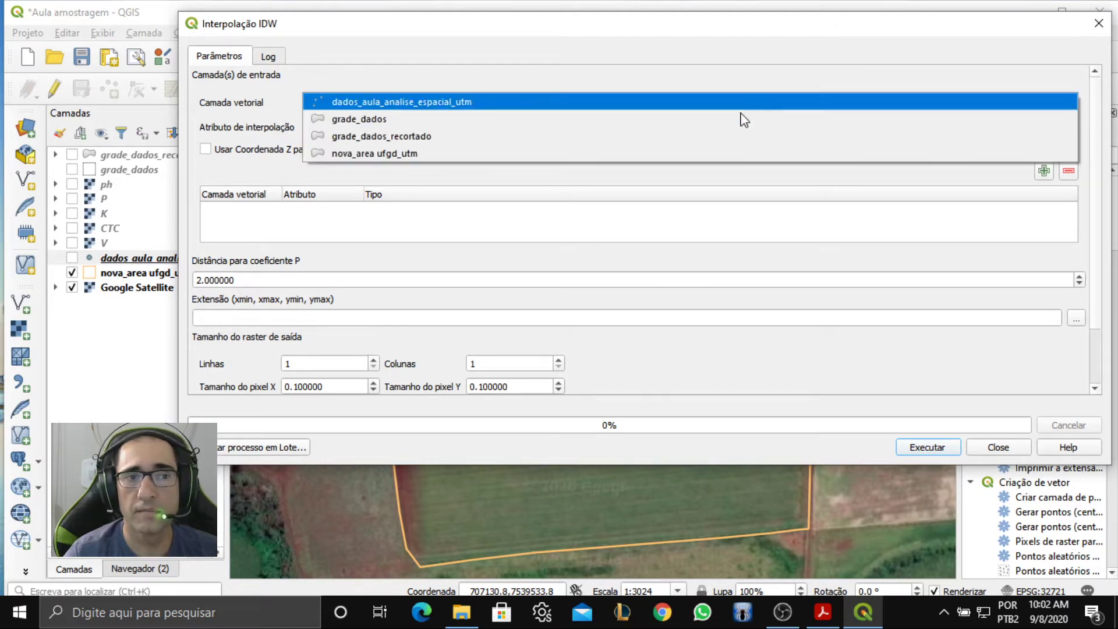
left_click(564, 102)
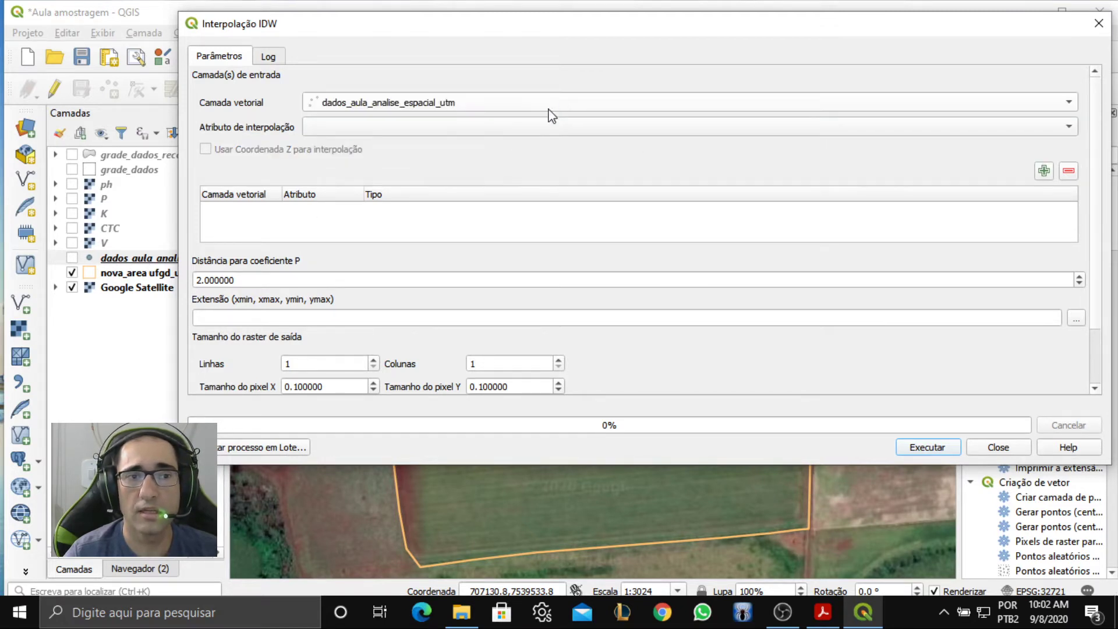
left_click(1071, 131)
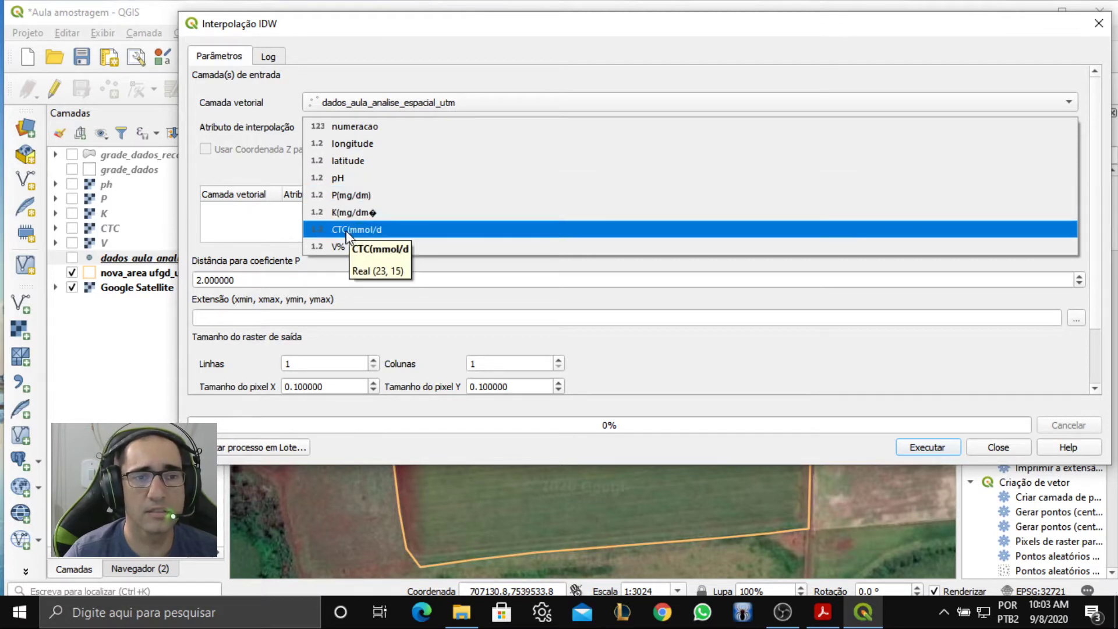
left_click(347, 179)
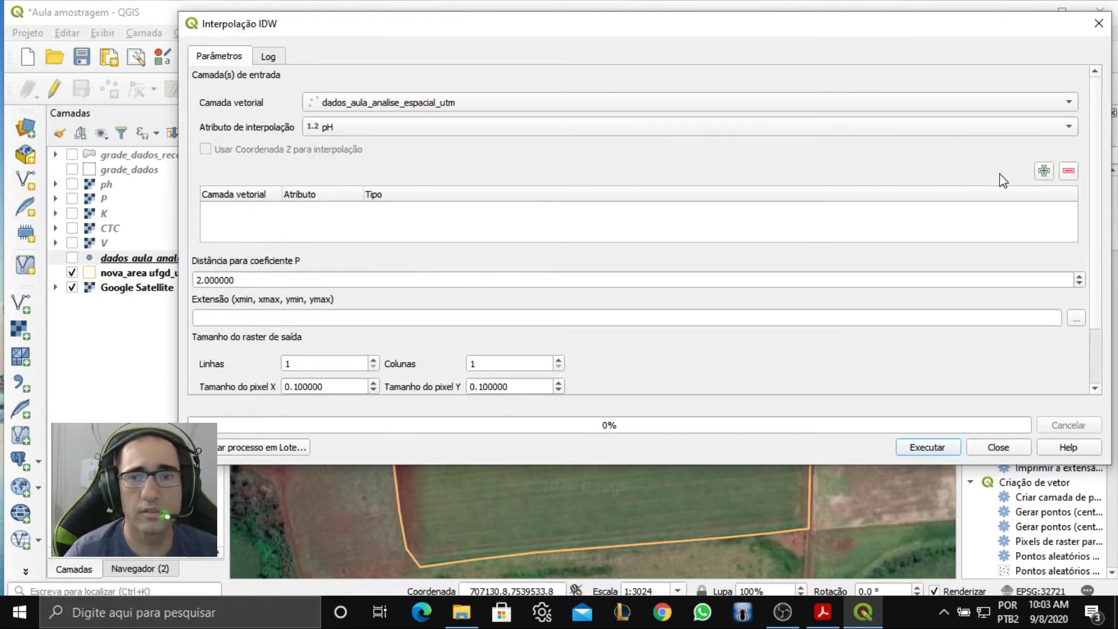
left_click(1044, 171)
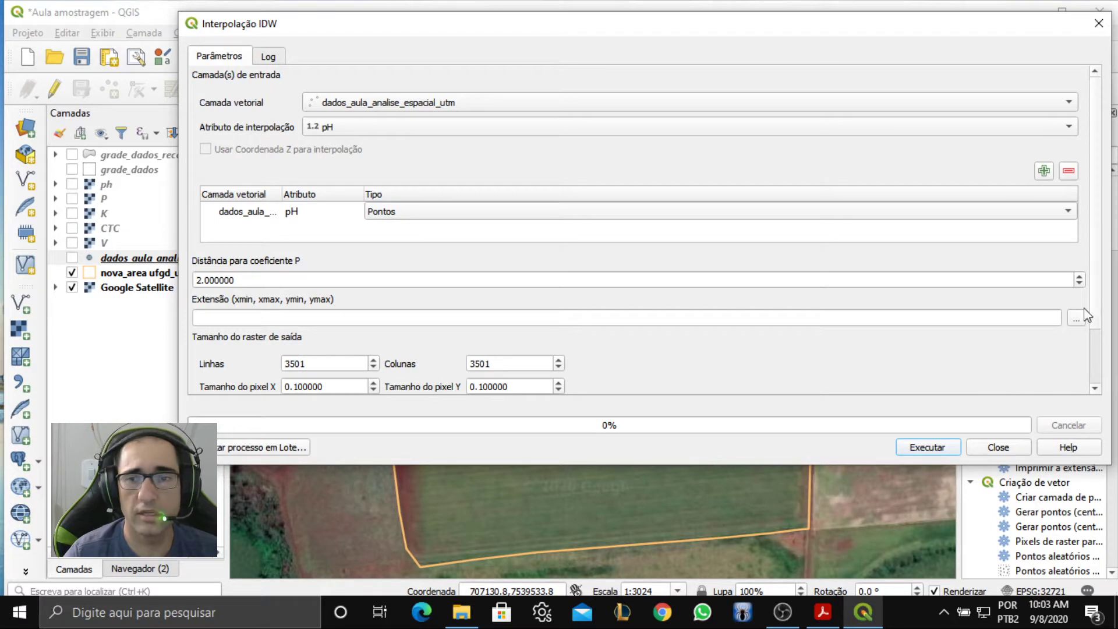
left_click_drag(867, 30, 854, 17)
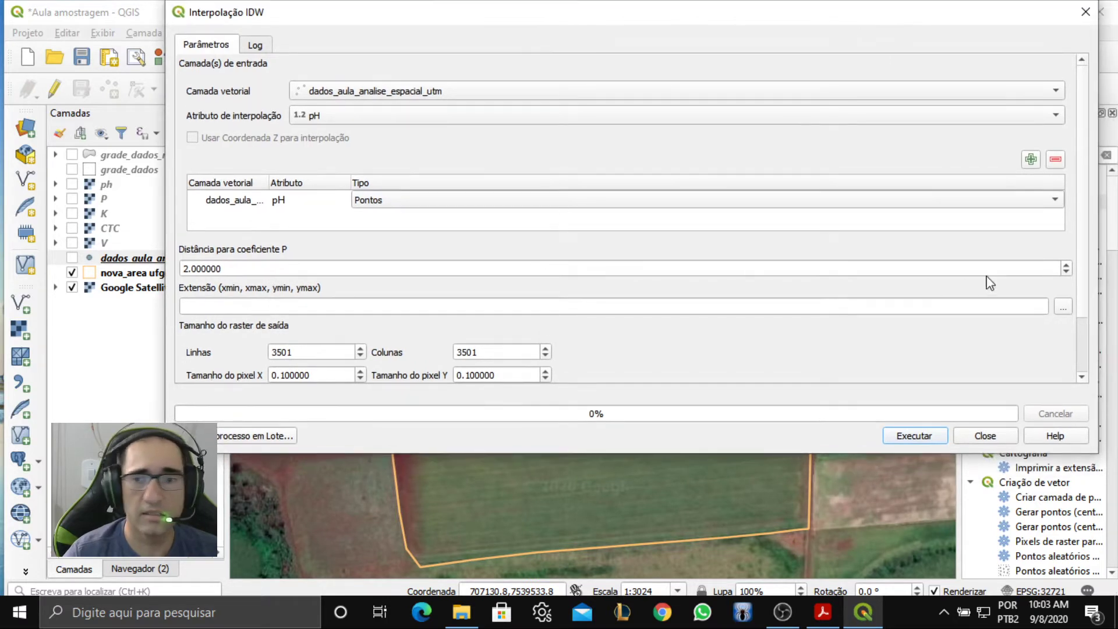
- Set the interpolation extent from the nova_area ufgd_utm layer
left_click(1064, 306)
left_click(1056, 355)
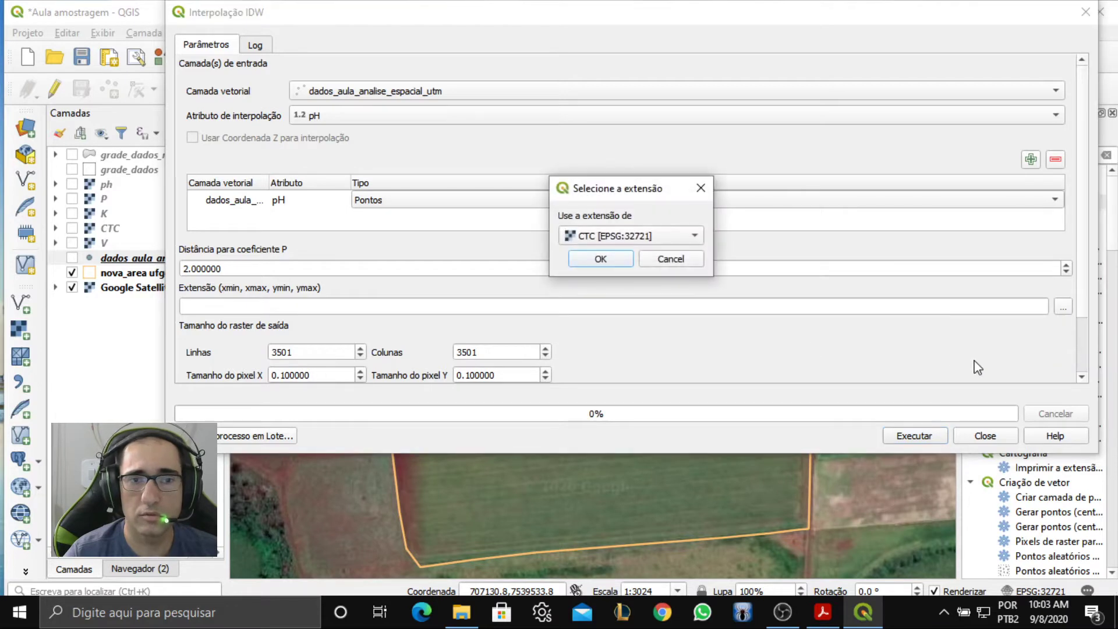
left_click(690, 236)
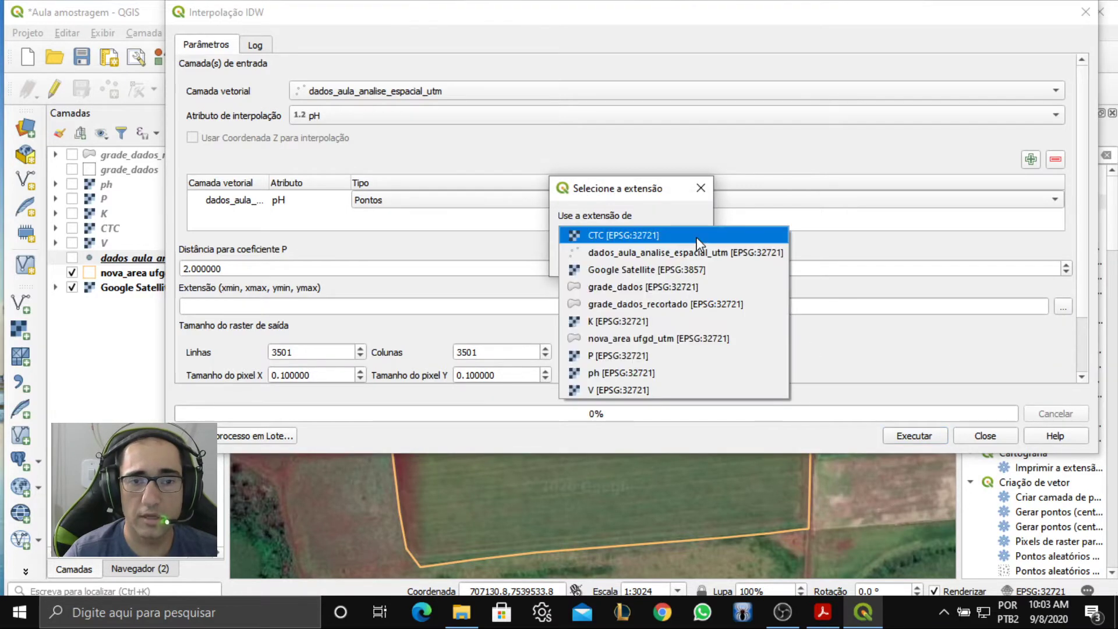
left_click(661, 338)
left_click(592, 260)
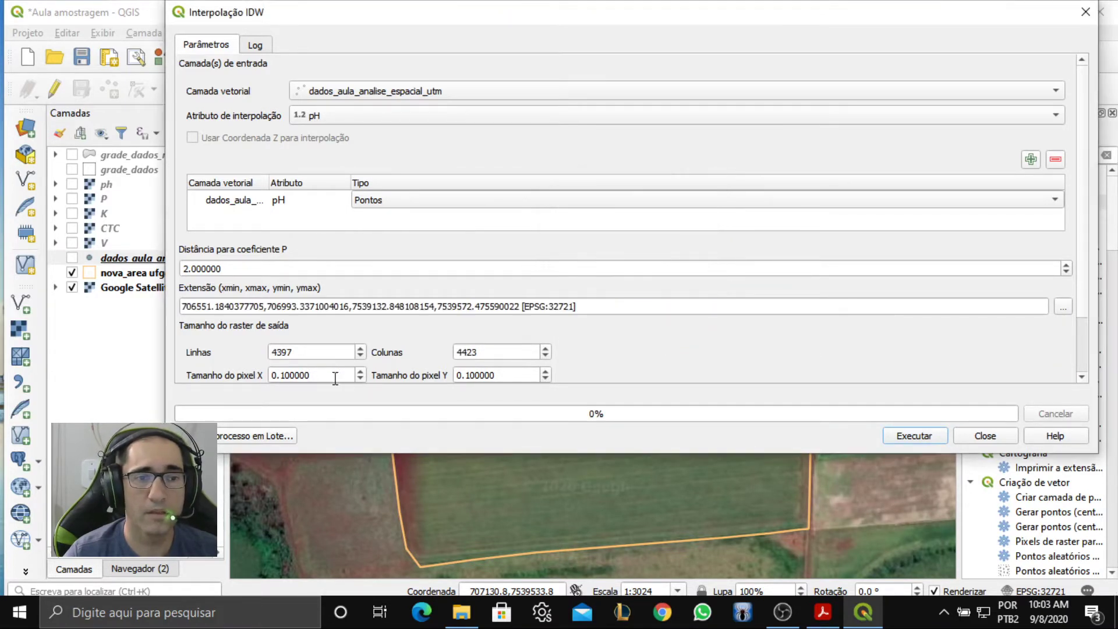
- Set the output raster's X pixel size to 10 and enlarge the IDW dialog to reveal the output settings
left_click_drag(320, 375, 258, 372)
type("10")
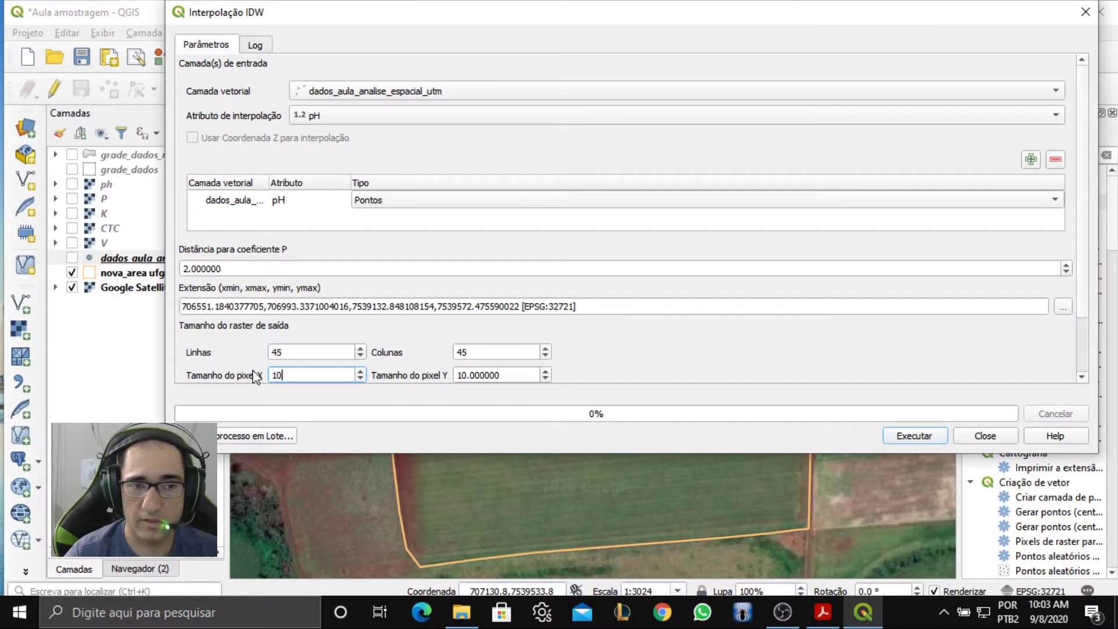
left_click_drag(579, 25, 547, 24)
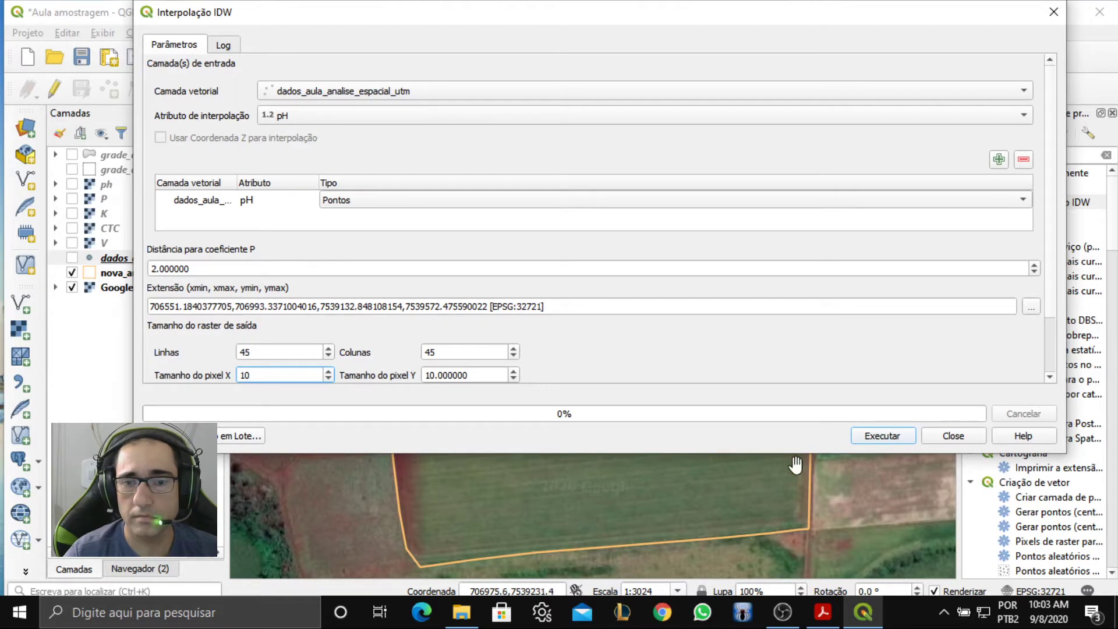
left_click_drag(803, 452, 813, 529)
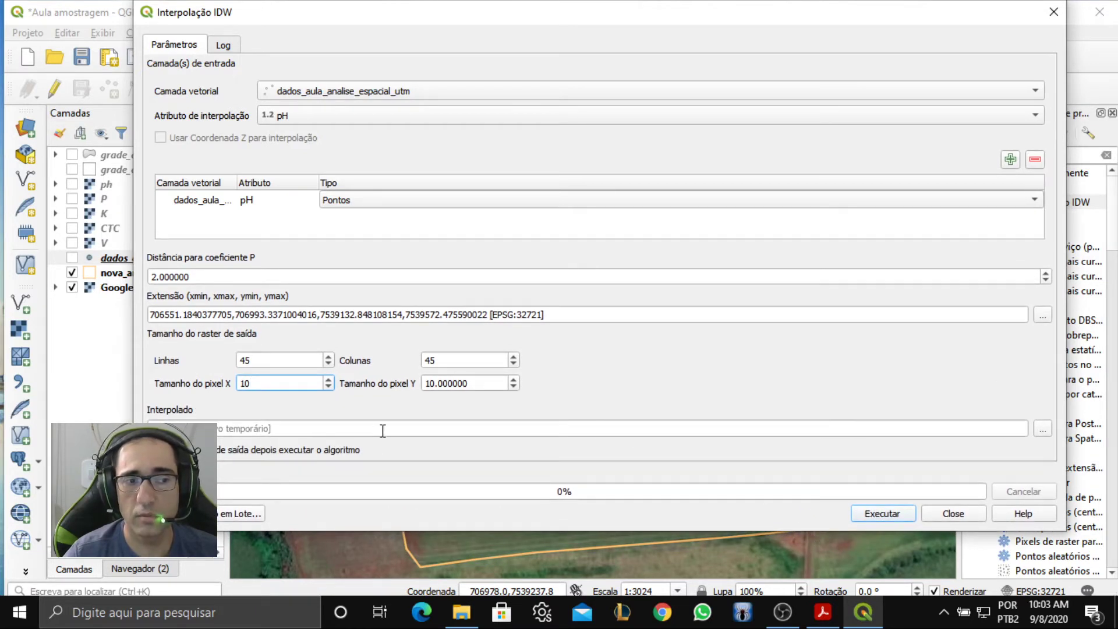
- Browse to the ph TIF file for the interpolated output, cancel the choice and close the IDW dialog without running it
left_click(1044, 430)
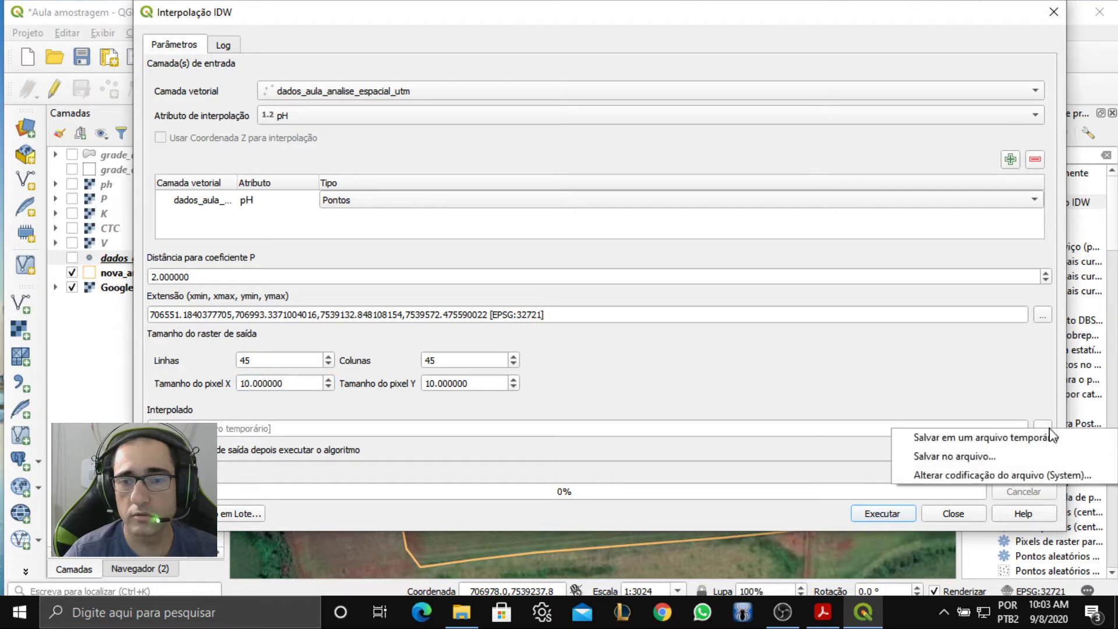
left_click(982, 460)
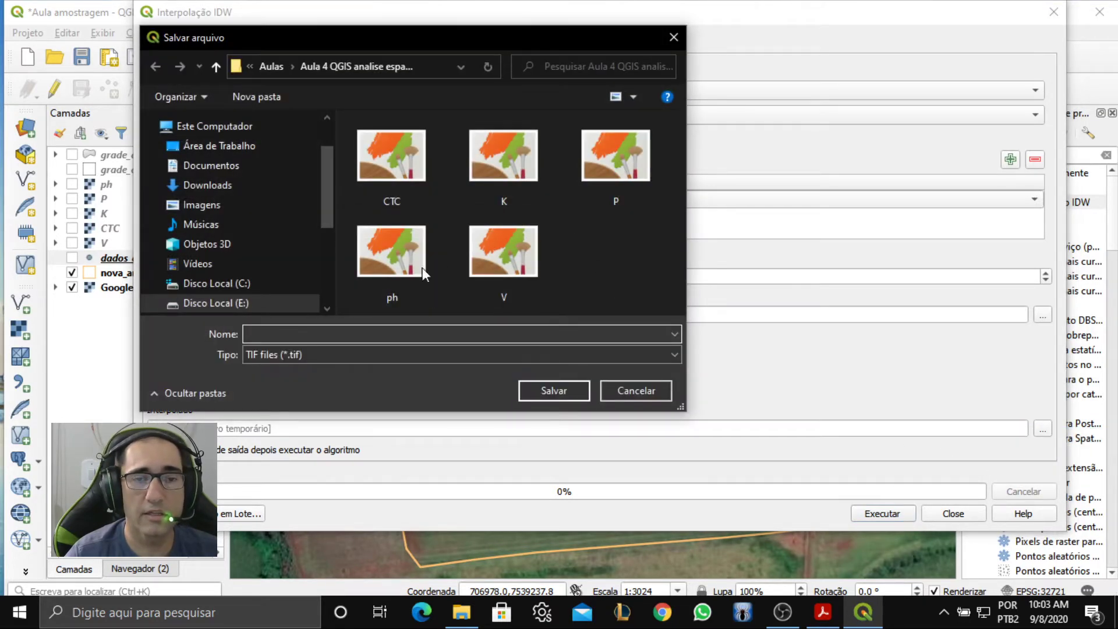
left_click(392, 244)
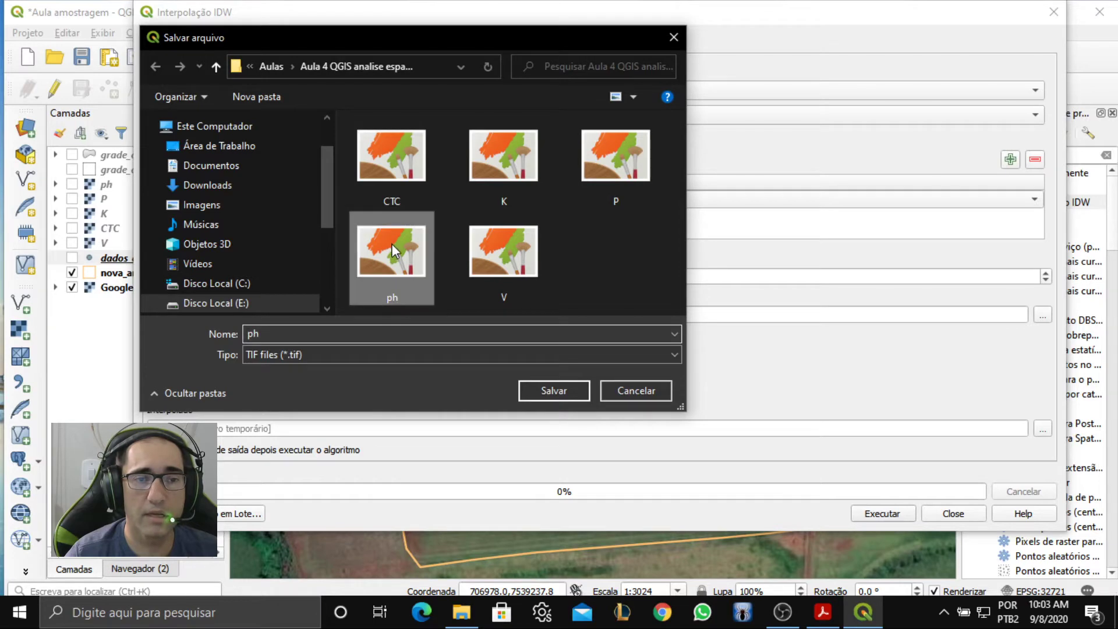
left_click(637, 390)
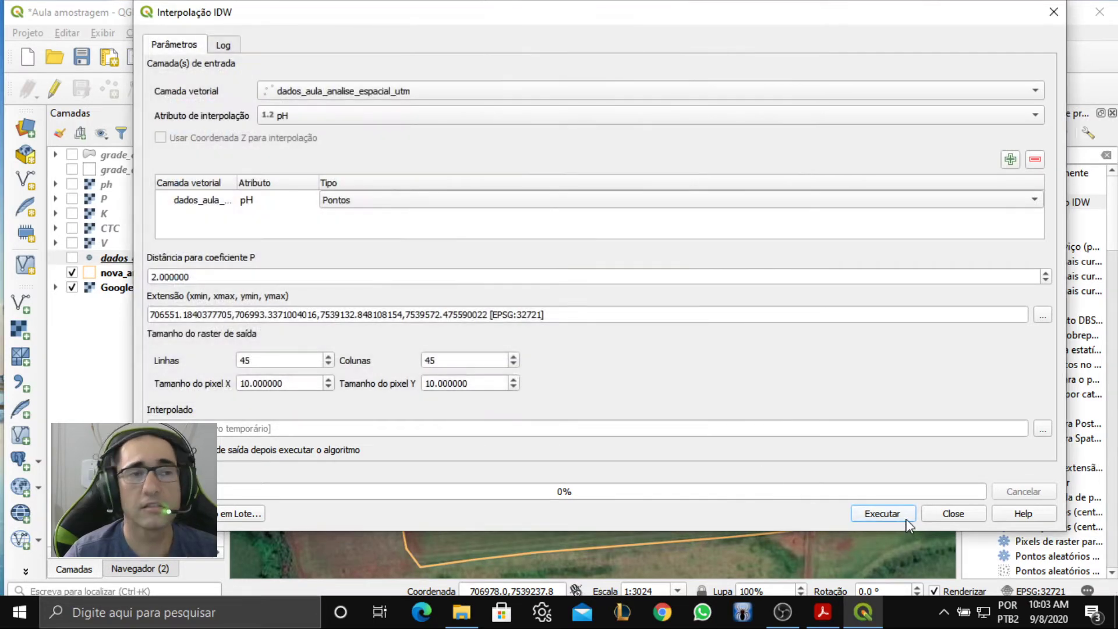
left_click(1054, 11)
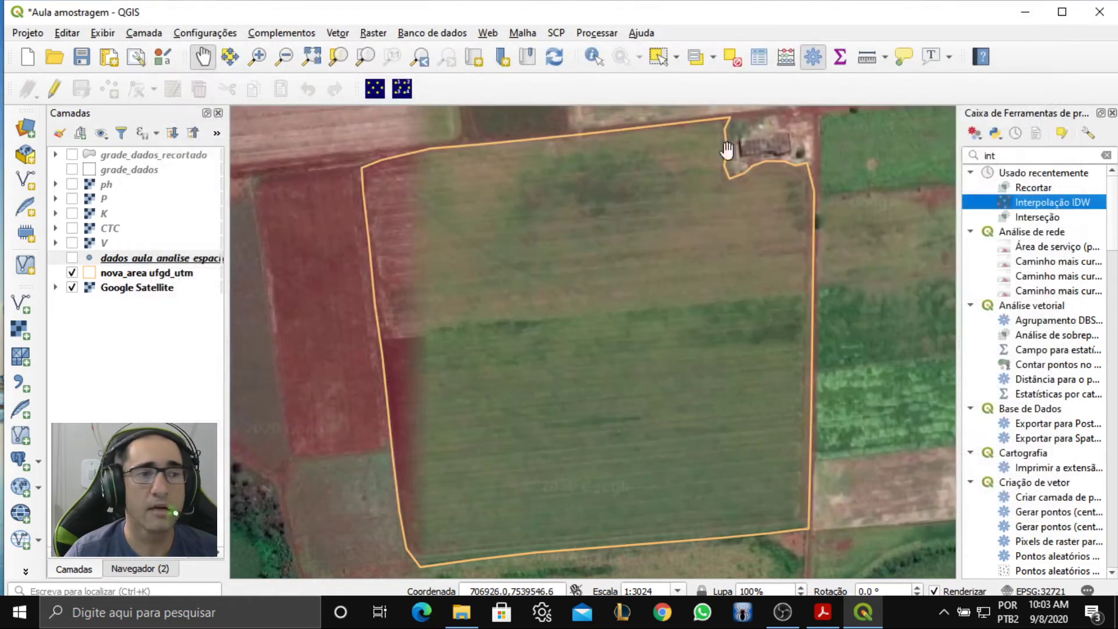
- Show the ph raster layer on the map and reopen the IDW interpolation tool
left_click(71, 184)
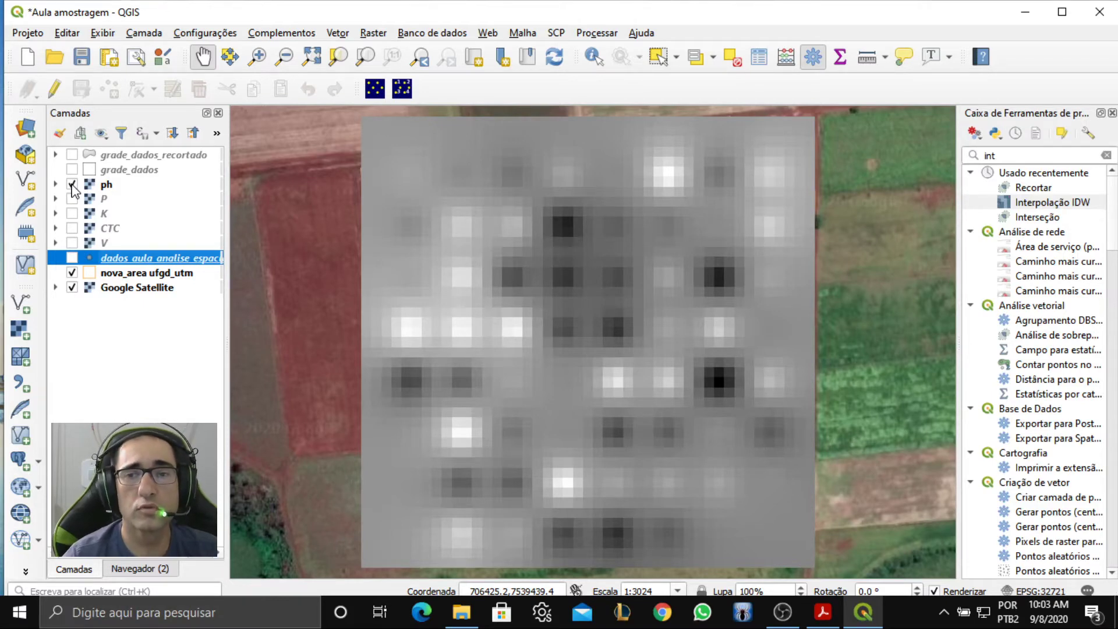
left_click(1052, 204)
double_click(1052, 204)
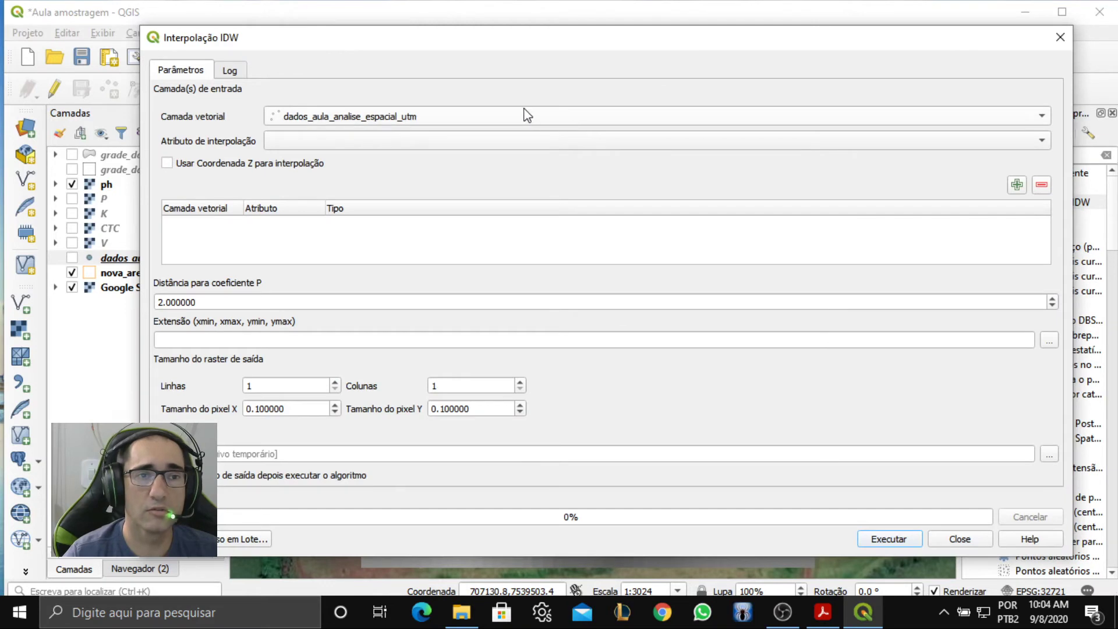
- Add the P(mg/dm) attribute of dados_aula_analise_espacial_utm to the interpolation inputs
left_click(1045, 146)
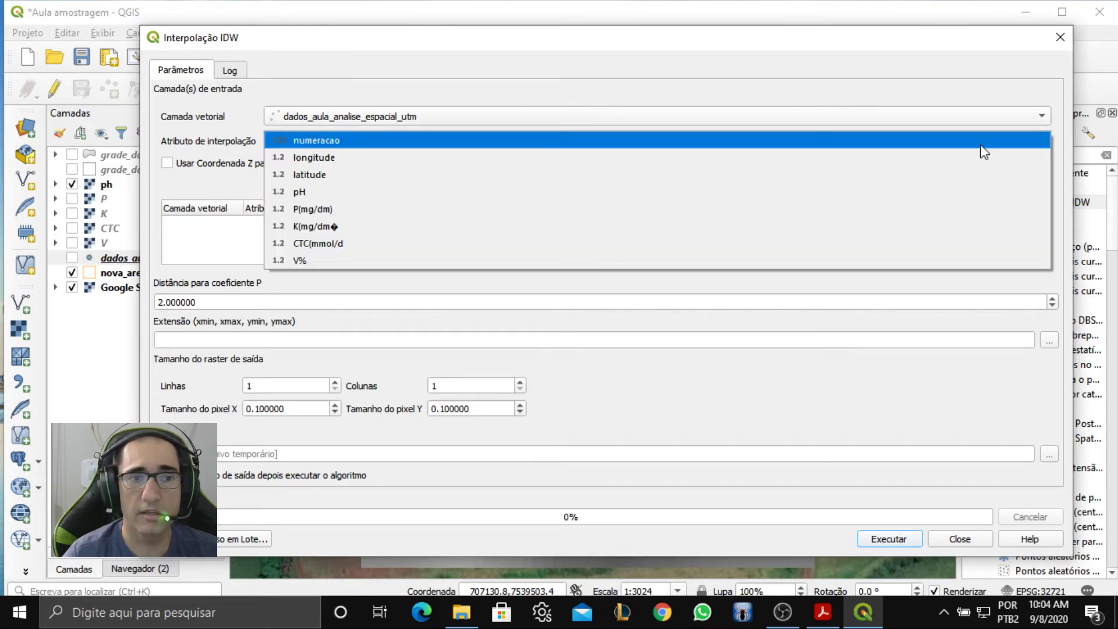
left_click(326, 214)
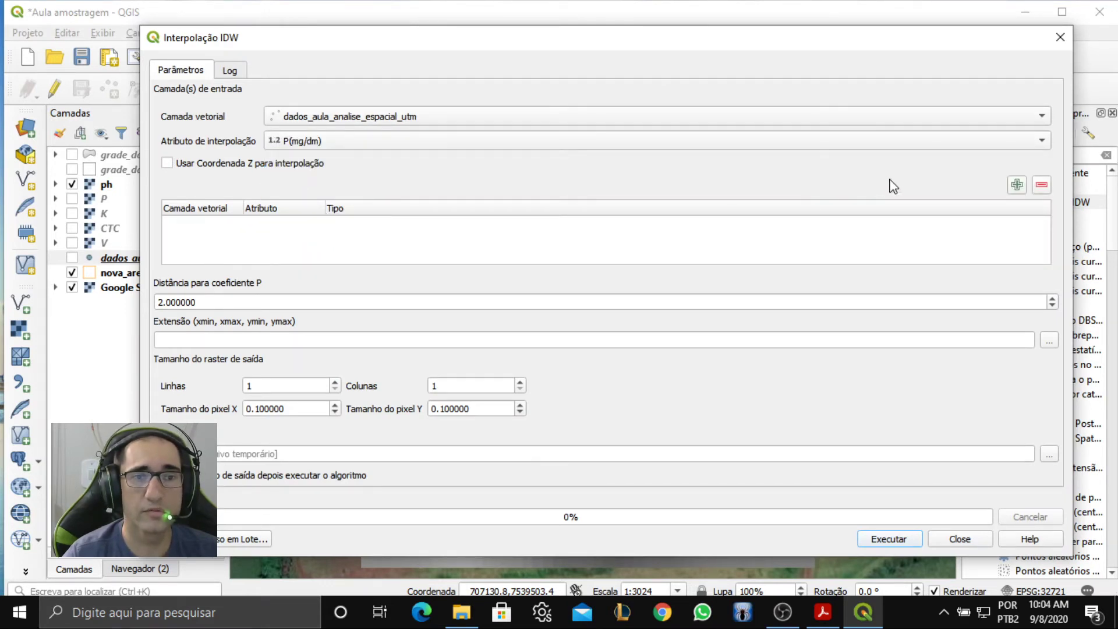
left_click(1017, 185)
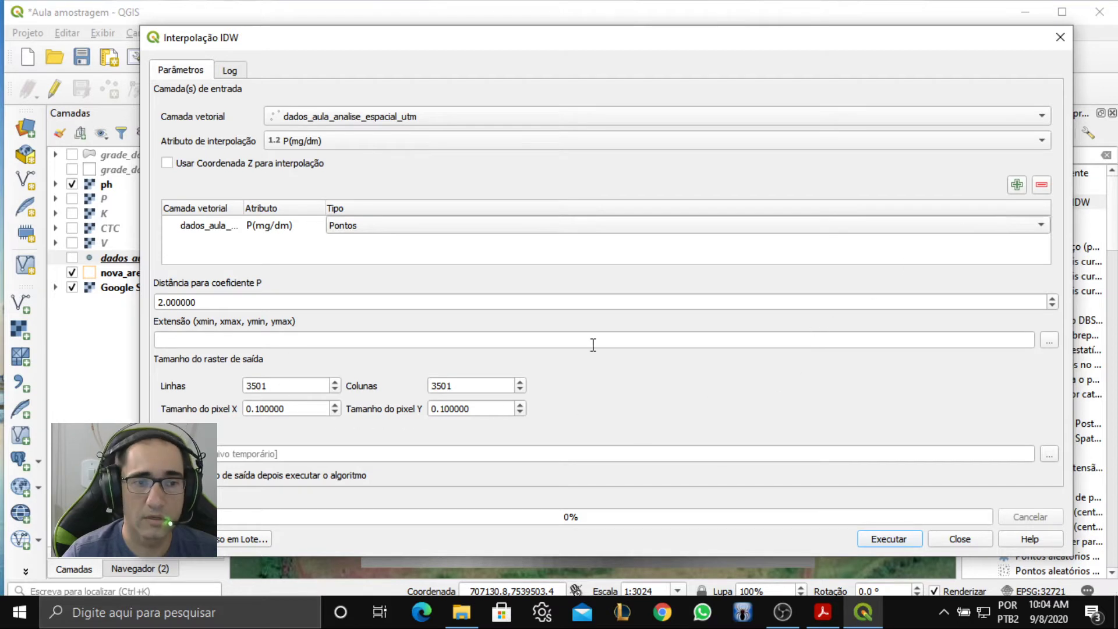
- Take the extent for the P interpolation from the nova_area ufgd_utm layer
left_click(1053, 343)
left_click(1042, 392)
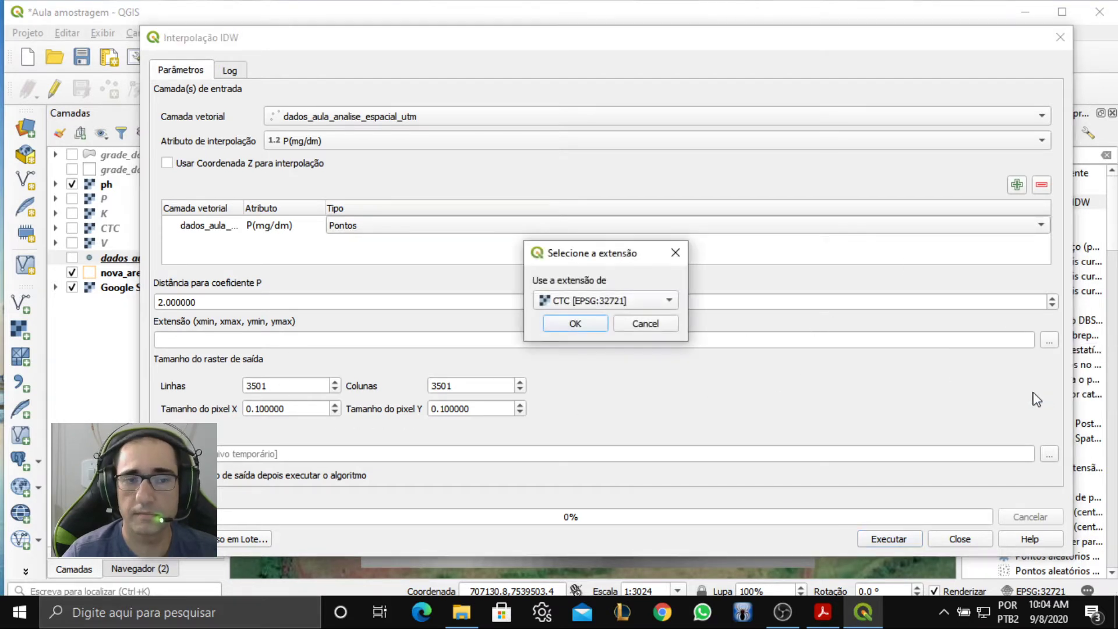
left_click(670, 300)
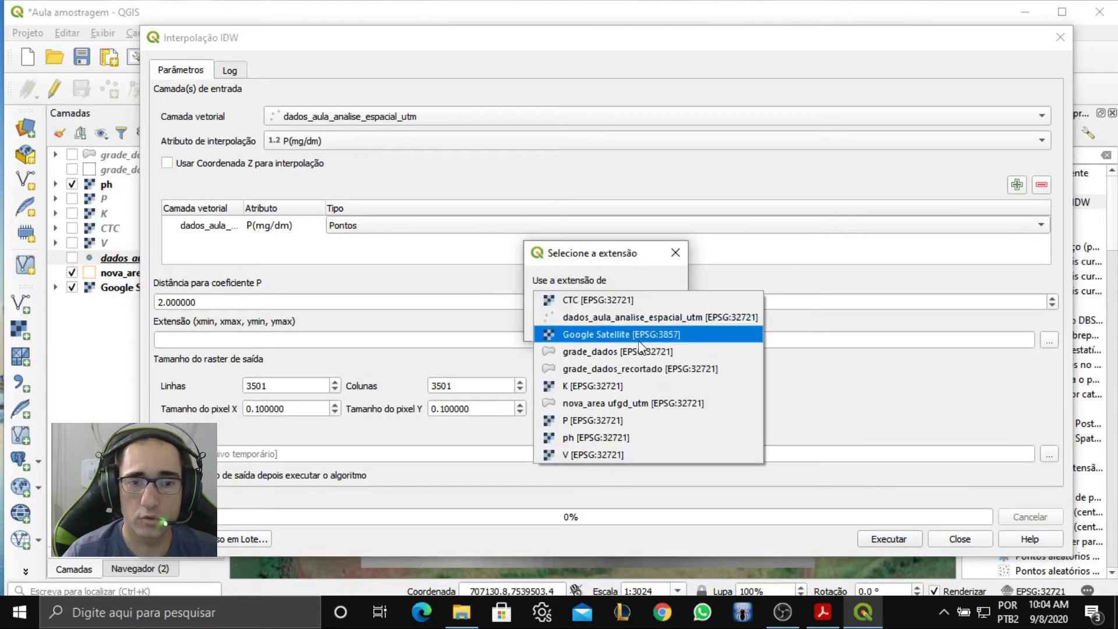
left_click(635, 399)
left_click(550, 324)
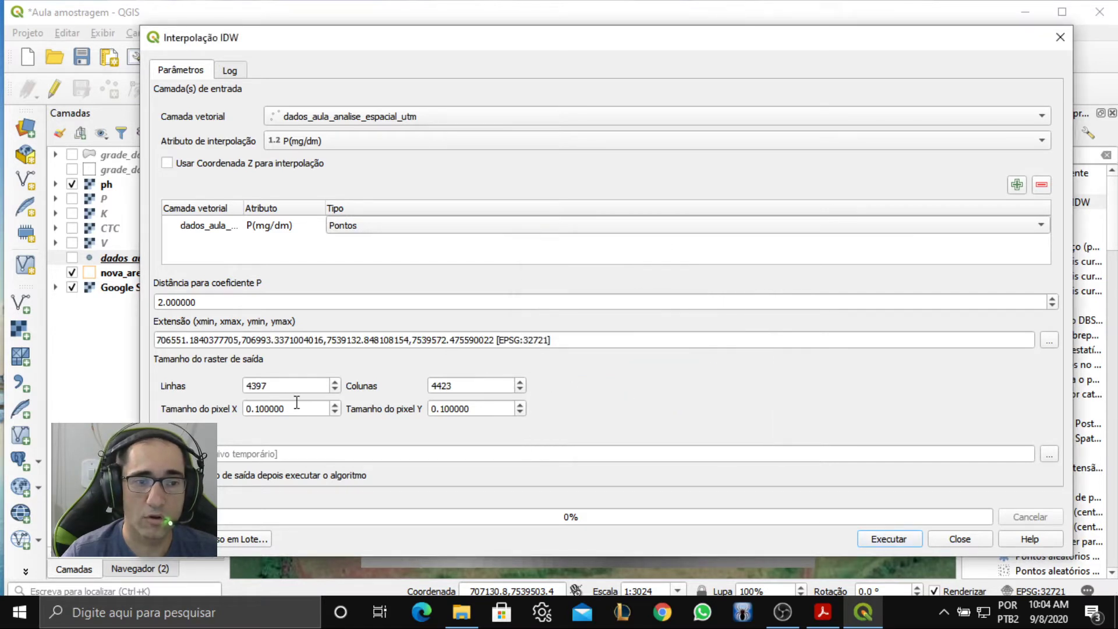
- Set the output raster's X pixel size to 10 and close the IDW dialog without running it
left_click_drag(298, 402, 241, 408)
type("10")
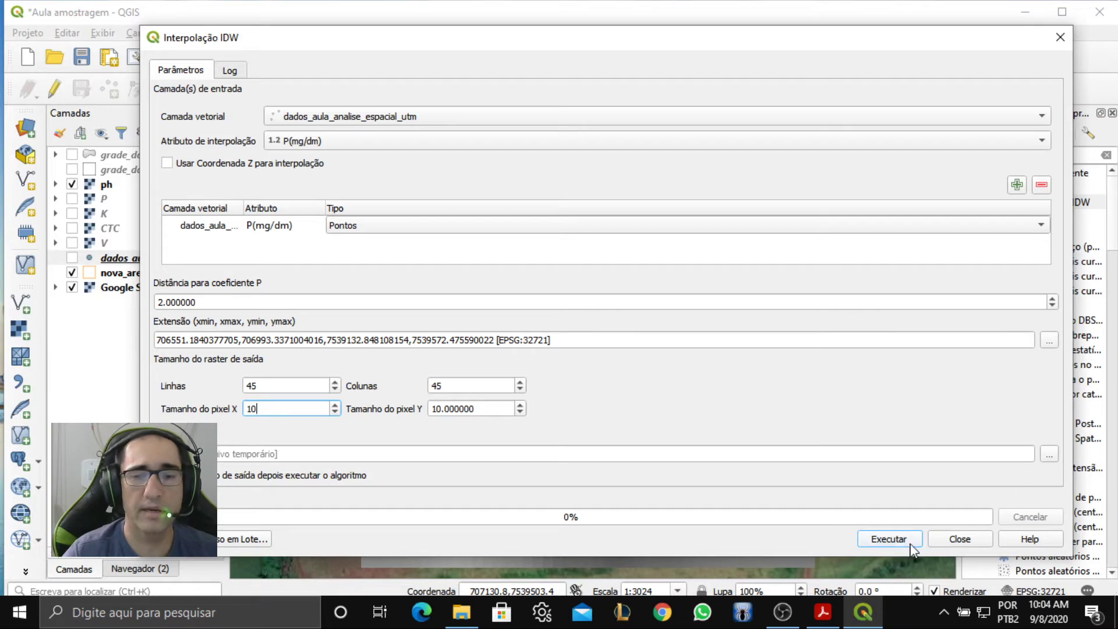
left_click(958, 541)
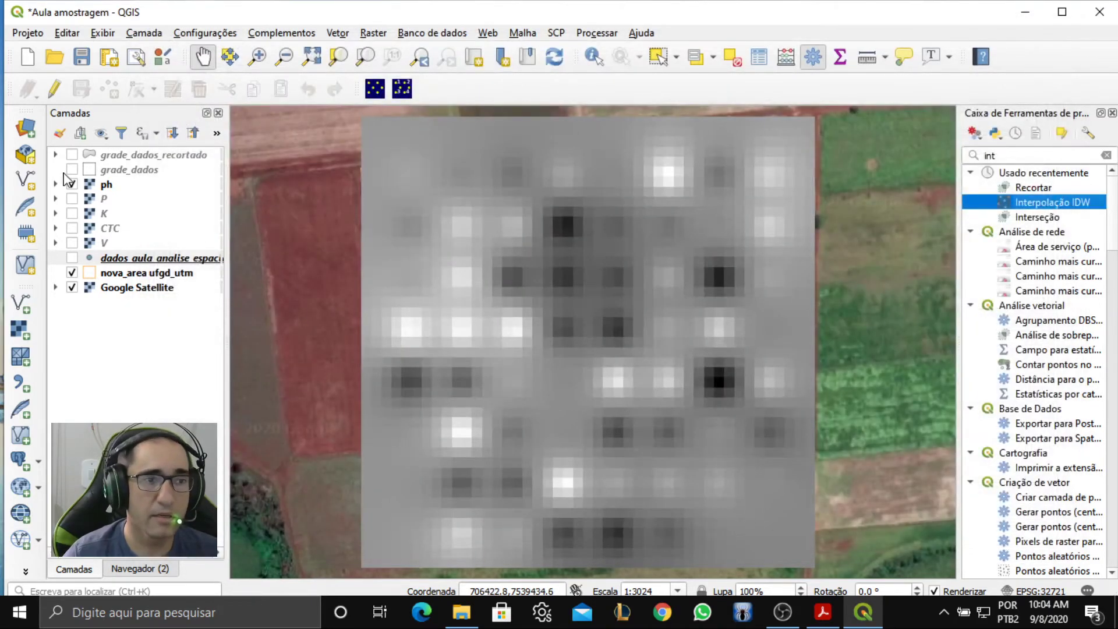
- Hide the ph raster and toggle the P, K, CTC and V rasters to view them, ending with only V shown
left_click(72, 185)
left_click(72, 199)
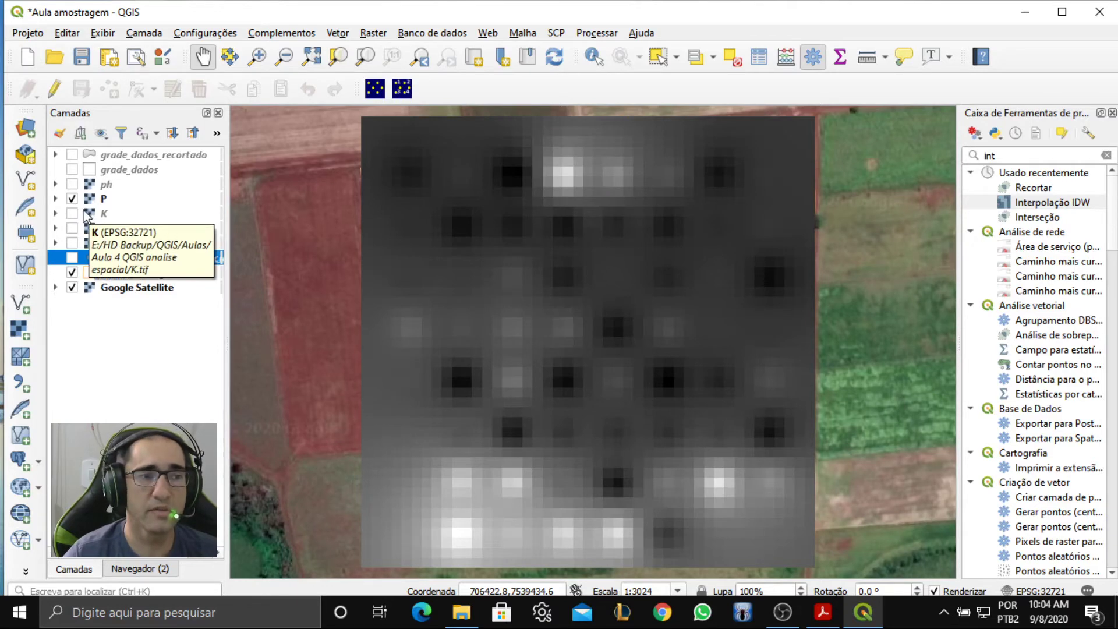
left_click(72, 213)
left_click(72, 243)
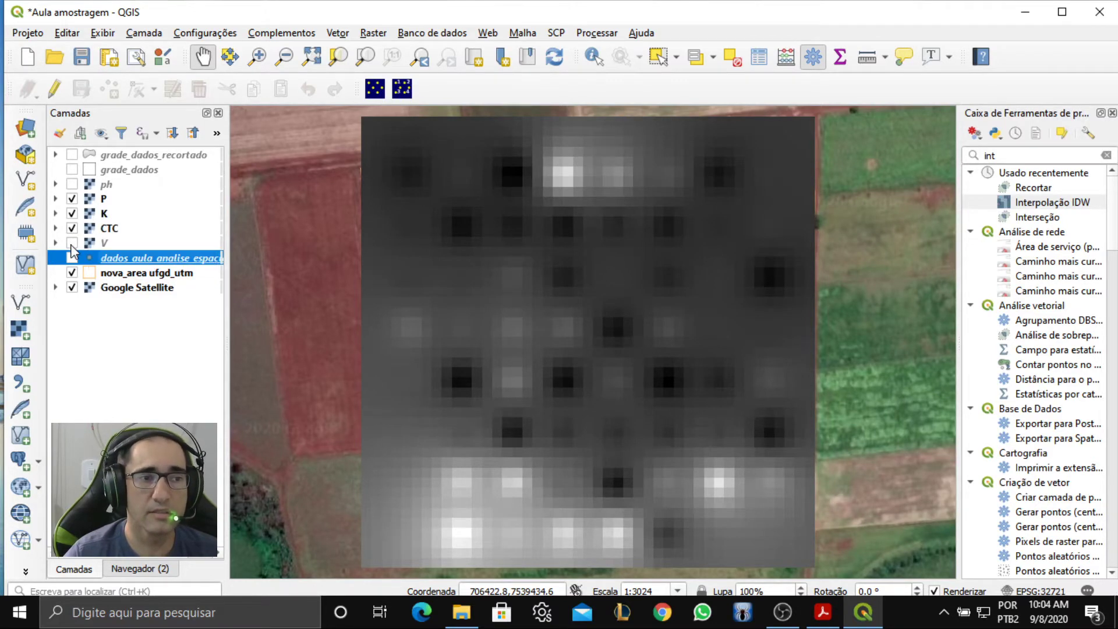
left_click(72, 199)
left_click(72, 214)
left_click(73, 243)
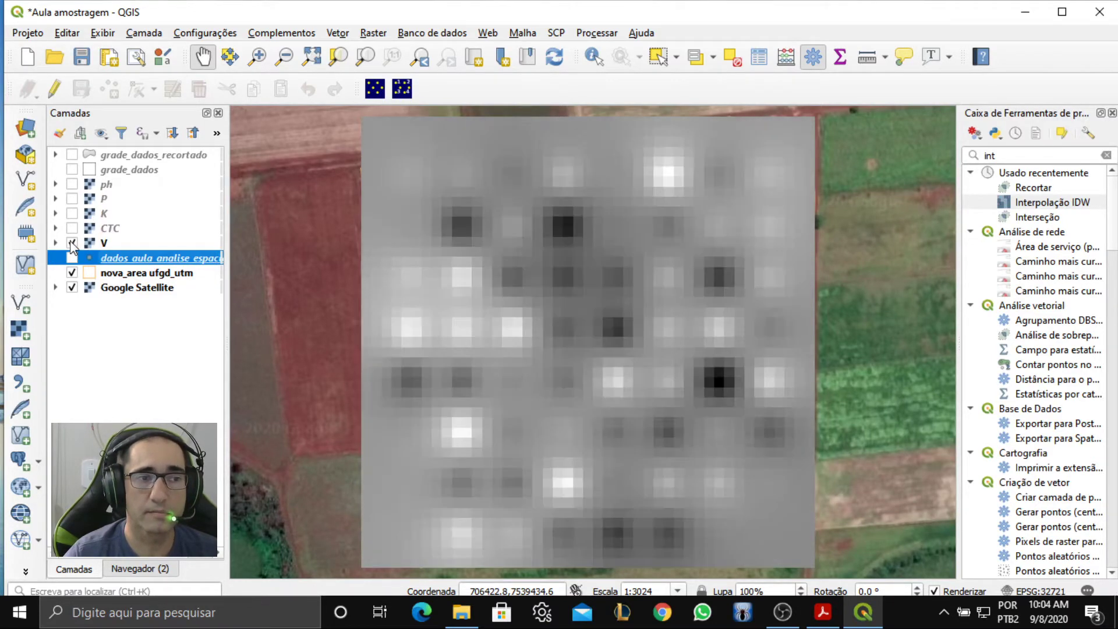
- Make the ph, P, K, CTC and V raster layers all visible together on the map
left_click(73, 229)
left_click(72, 229)
left_click(72, 213)
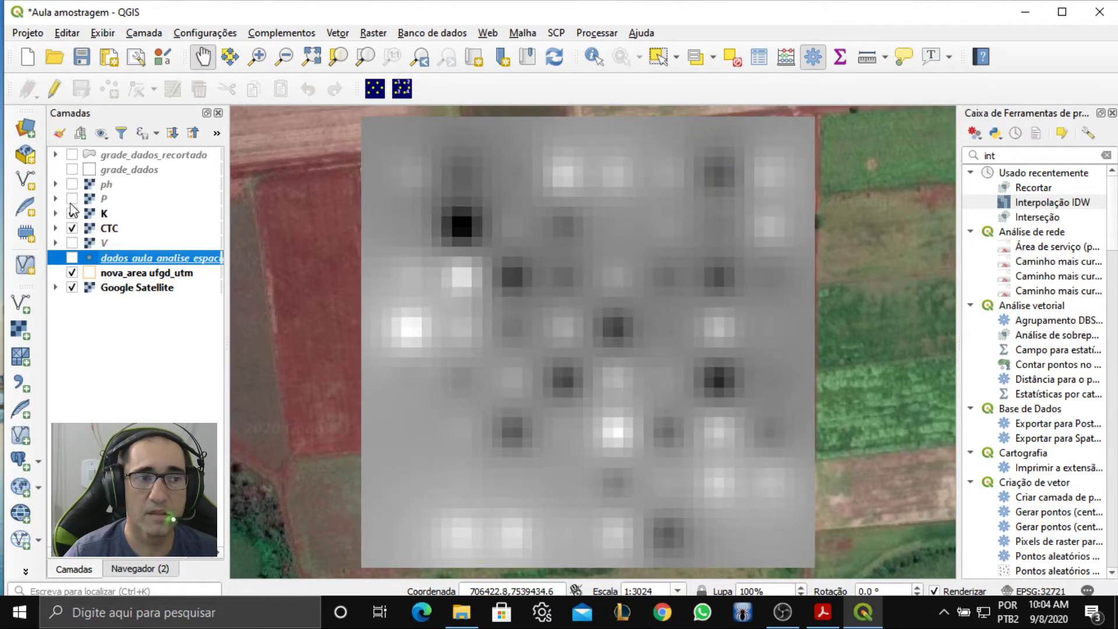
left_click(72, 184)
left_click(73, 199)
left_click(73, 243)
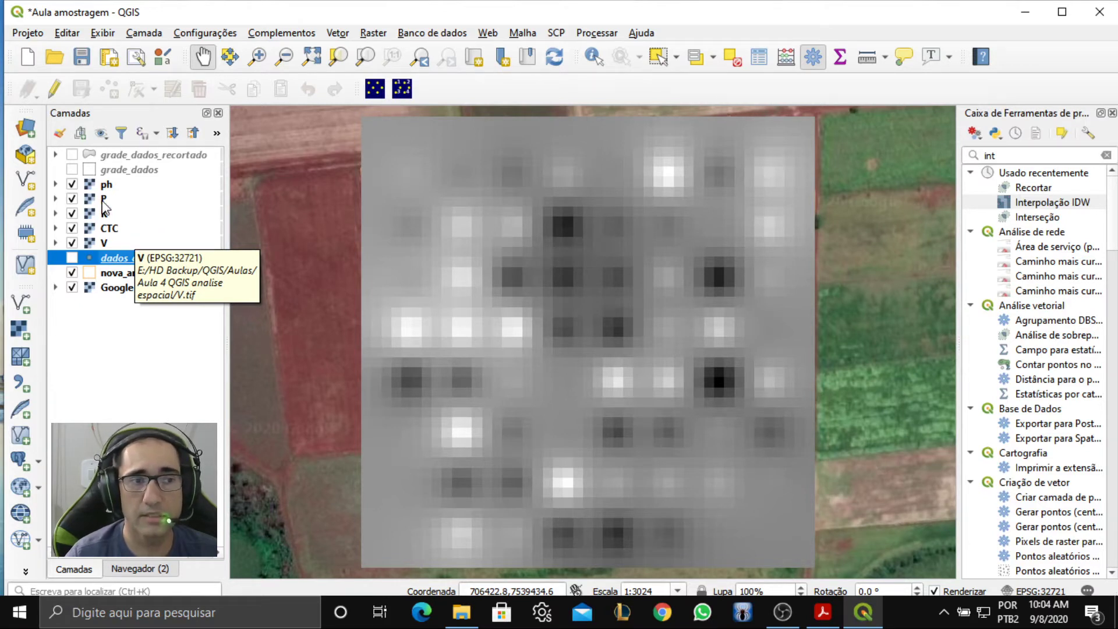
- Open the vector Create Grid tool and set the grid type to Retângulo (Polígono)
left_click(129, 172)
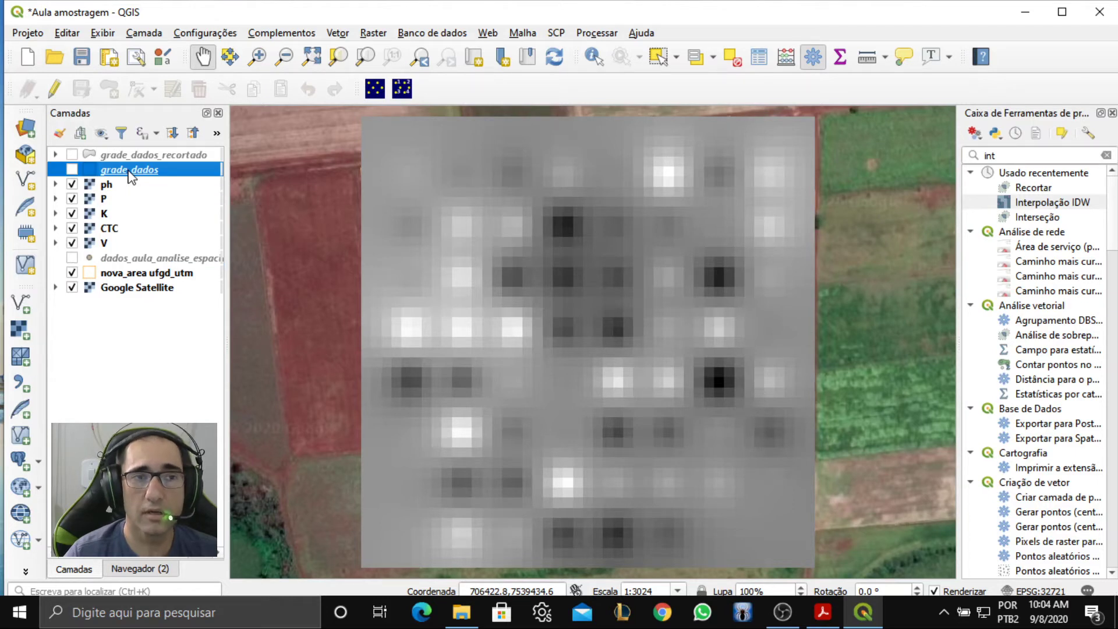
left_click(338, 34)
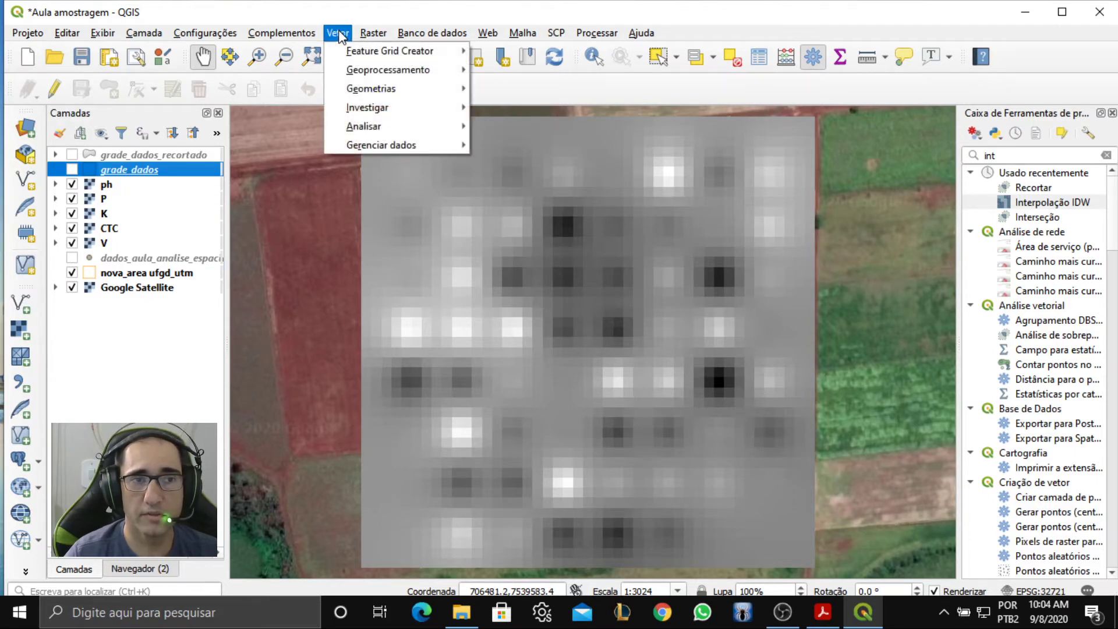
mouse_move(376, 109)
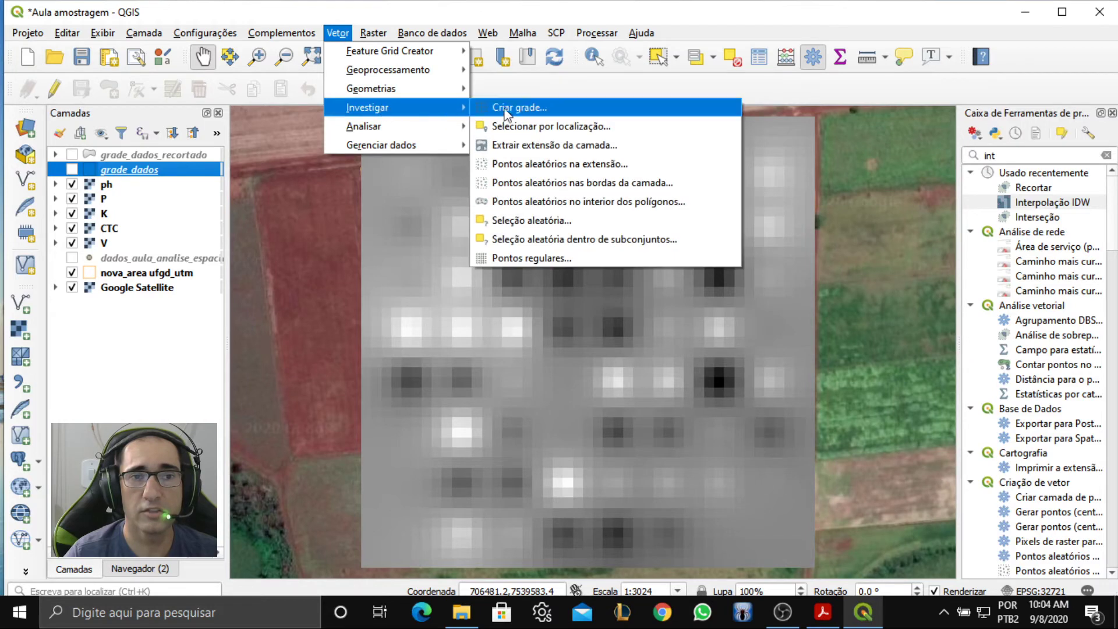
left_click(526, 110)
left_click(528, 108)
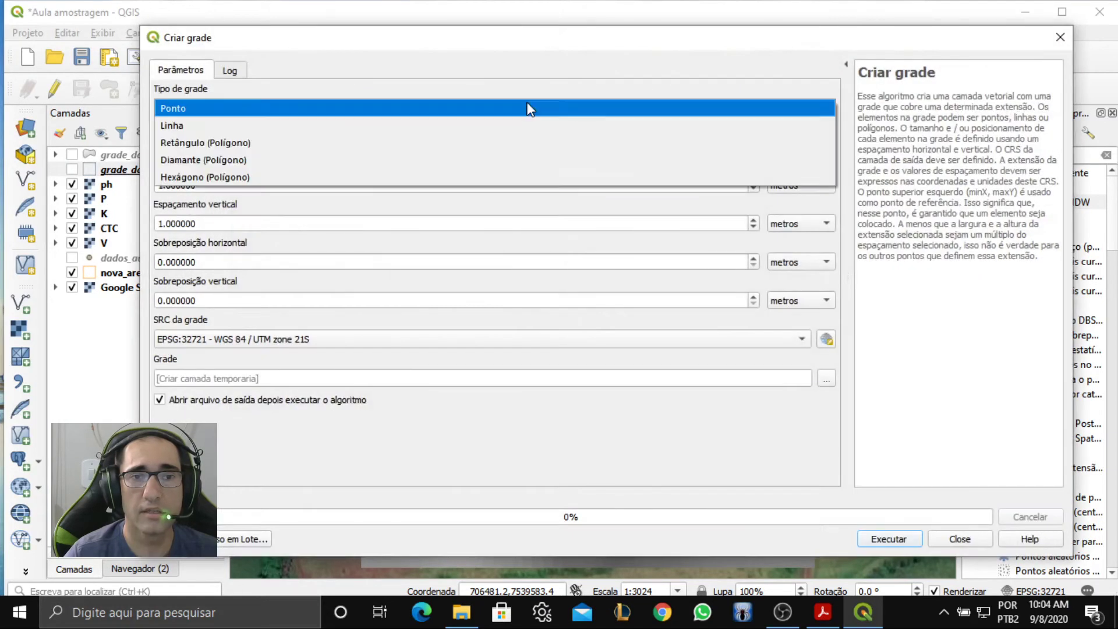
left_click(488, 144)
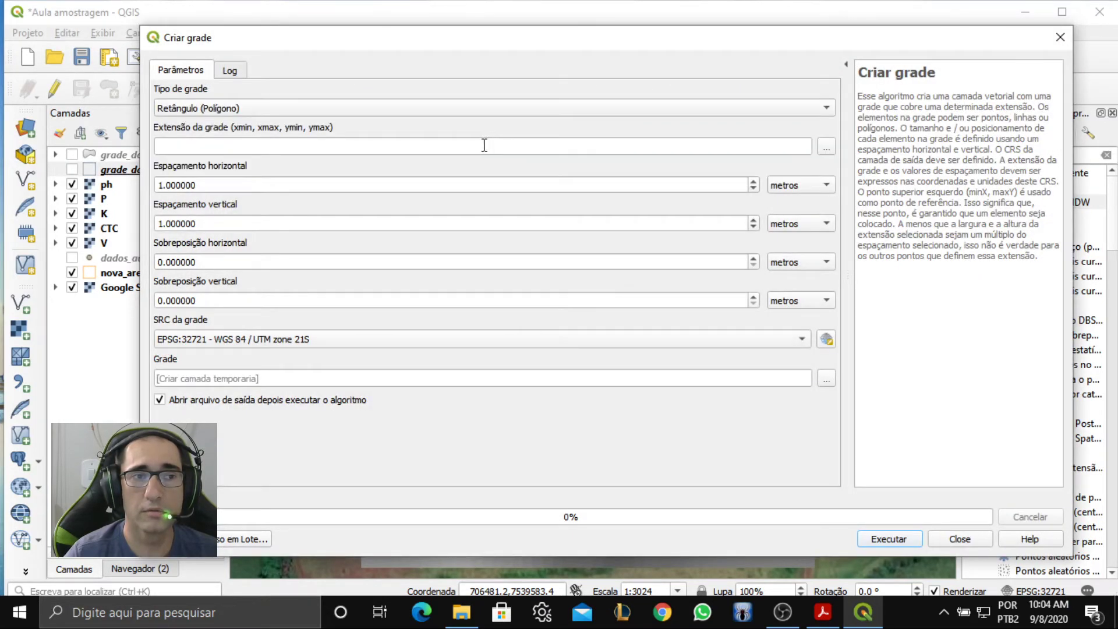
- Take the grid extent from the ph raster layer
left_click(827, 147)
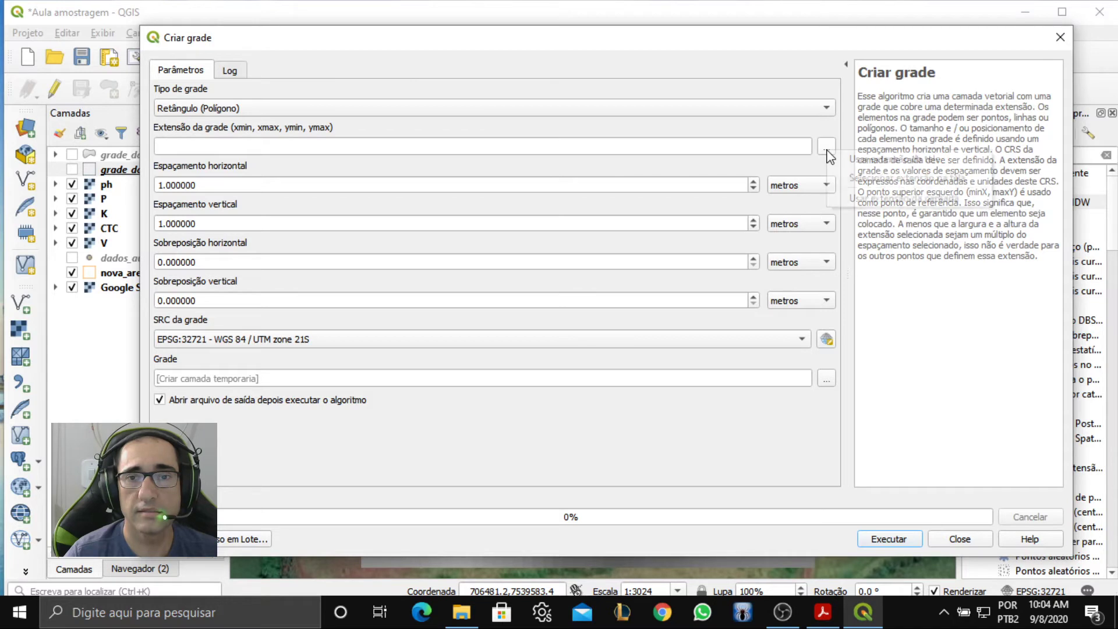
left_click(903, 198)
left_click(667, 300)
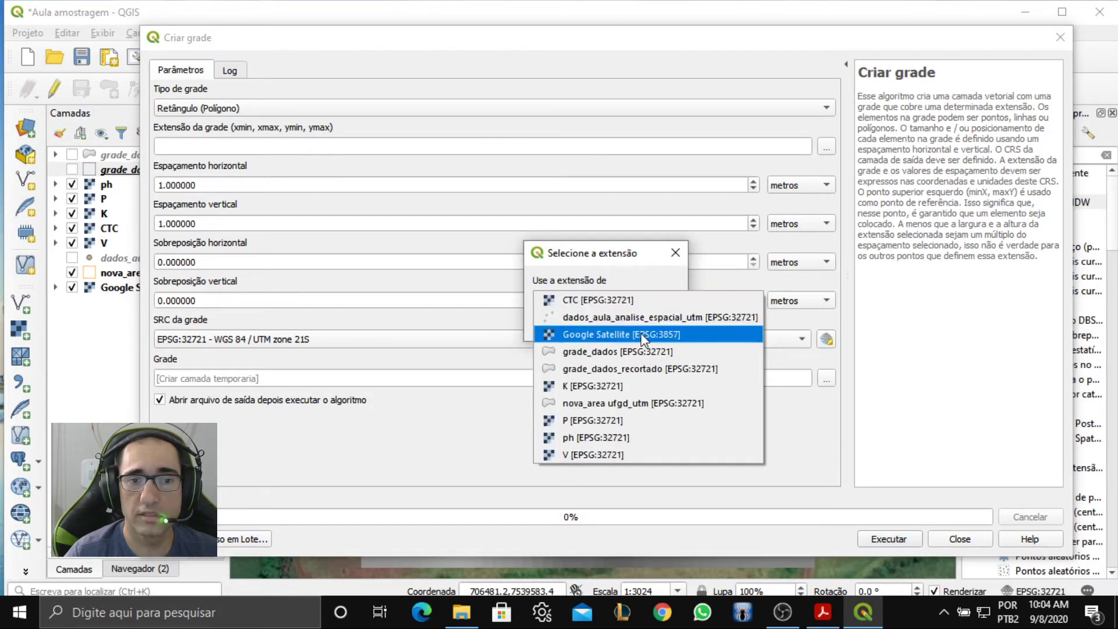
left_click(624, 437)
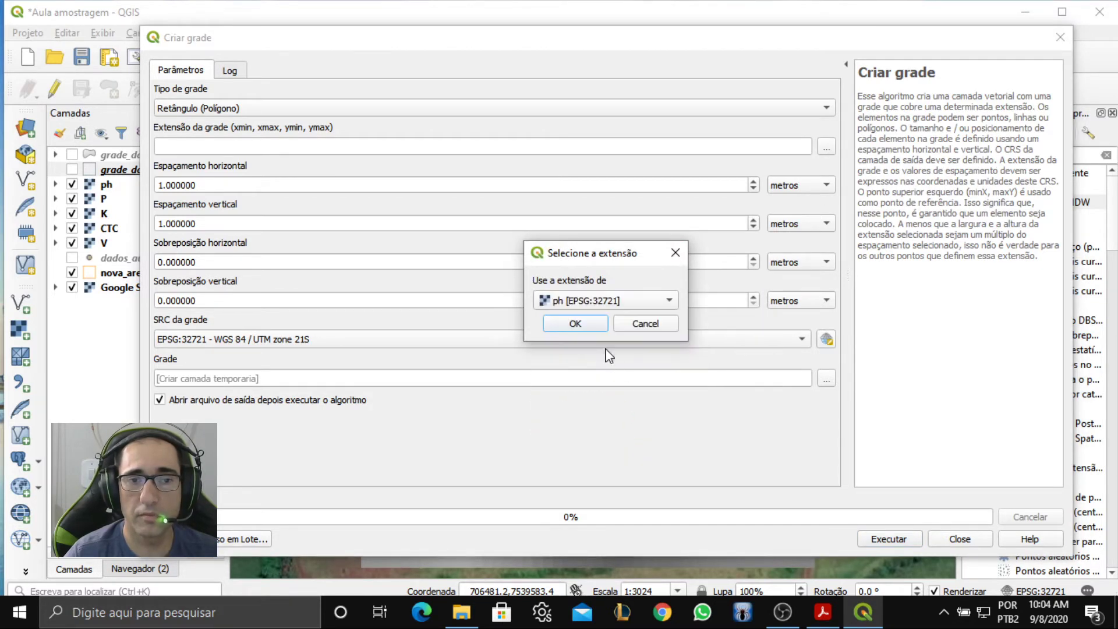
left_click(592, 327)
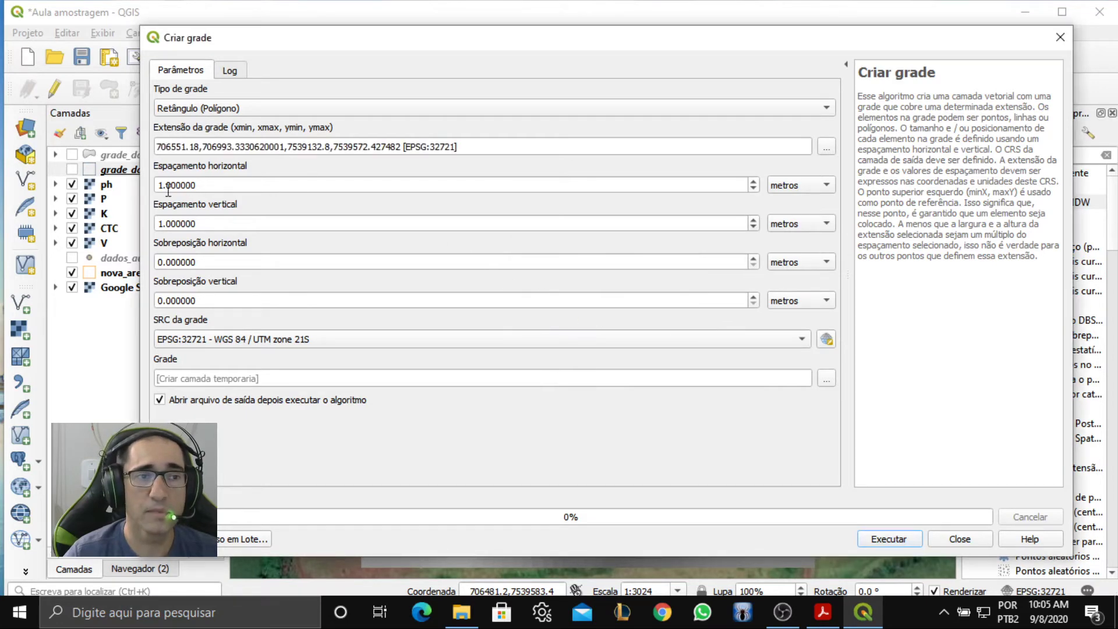
- Examine the X and Y pixel size in the ph layer's information, and close the properties and the Create Grid dialog without running it
double_click(103, 185)
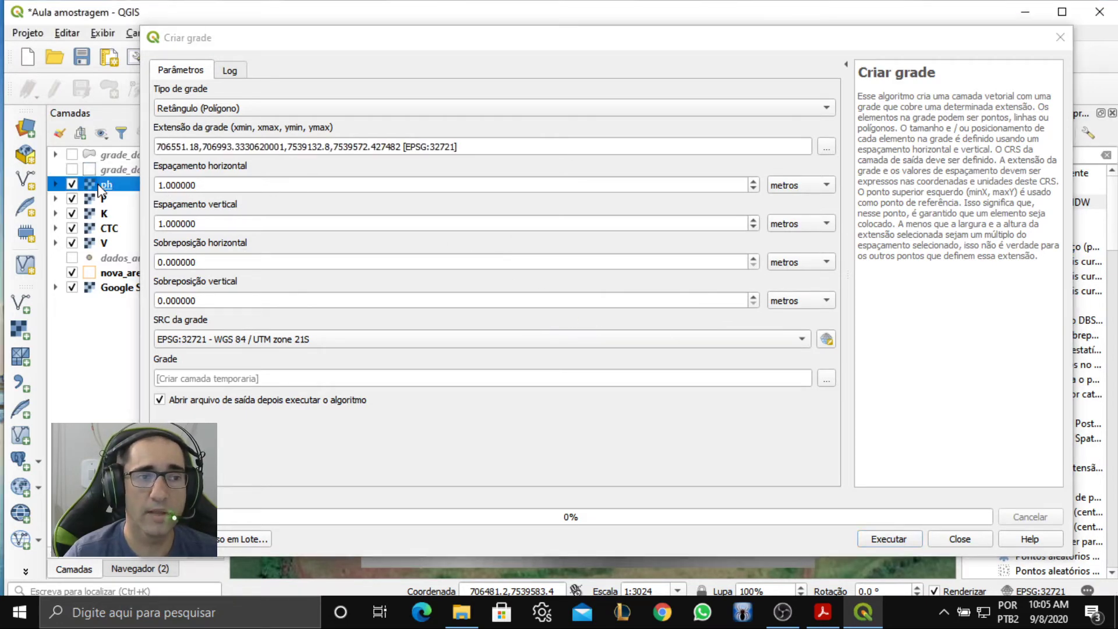
scroll(711, 314, "down", 3)
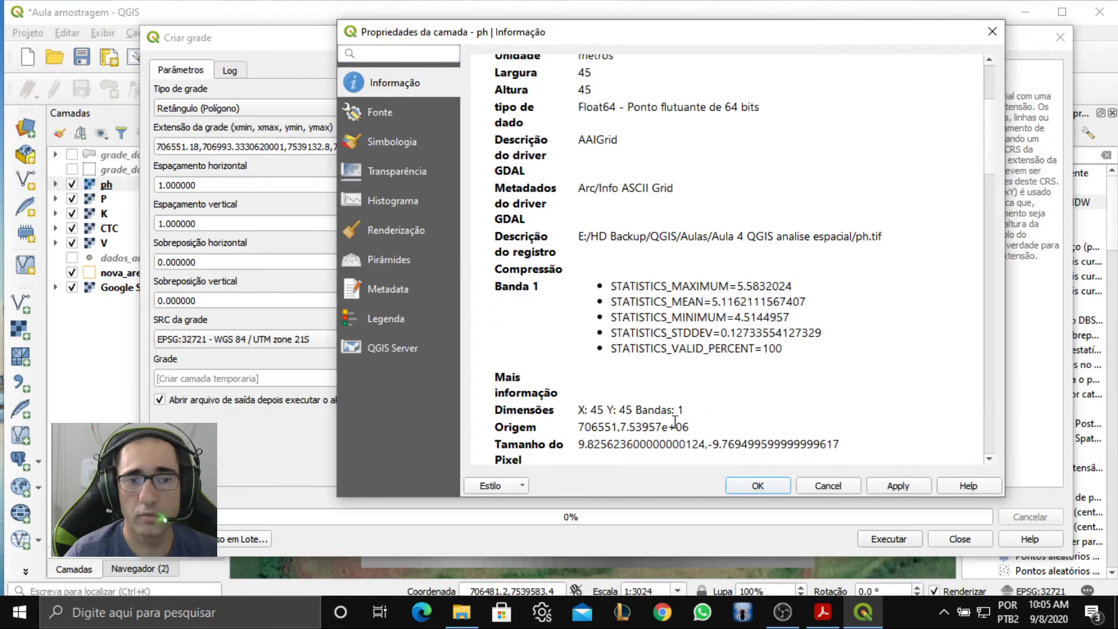
left_click_drag(590, 347, 707, 347)
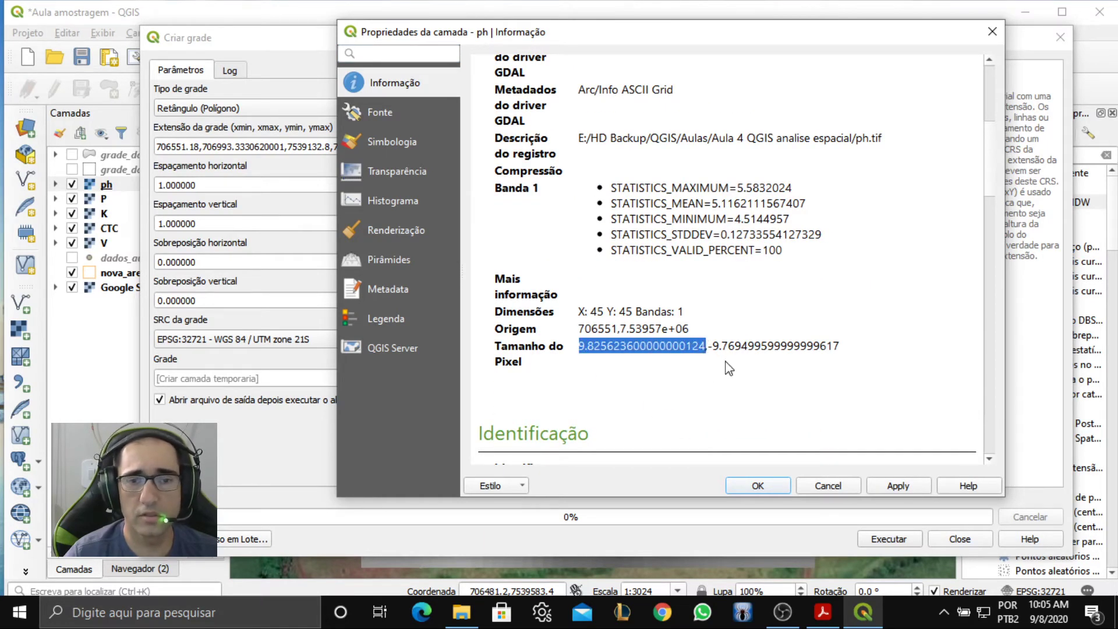
left_click(717, 350)
left_click_drag(720, 347, 842, 347)
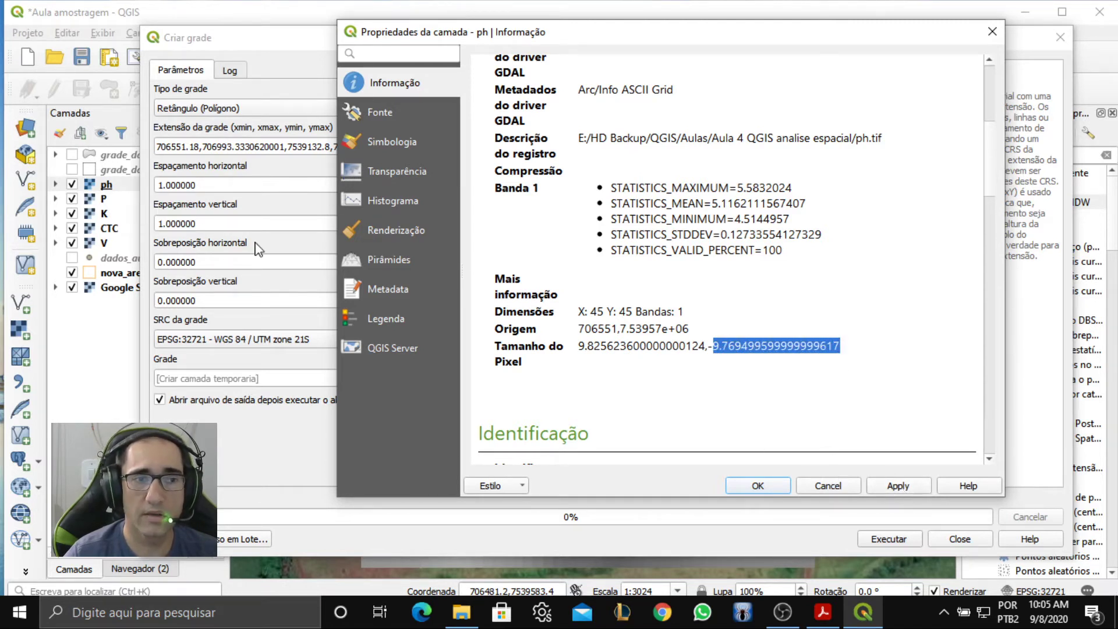
left_click(845, 489)
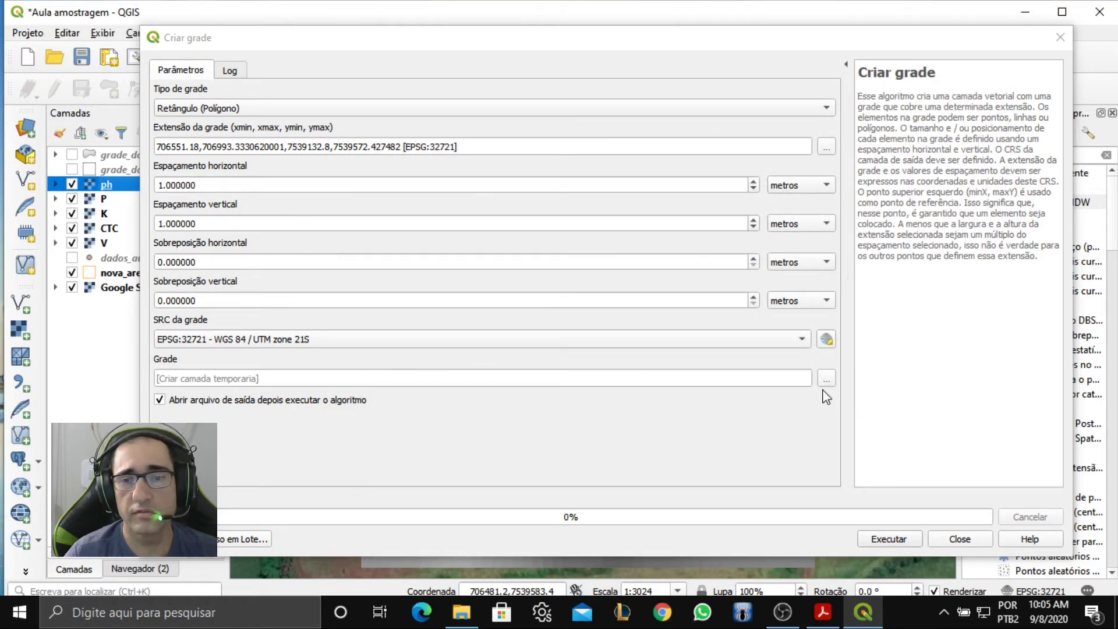
left_click(960, 539)
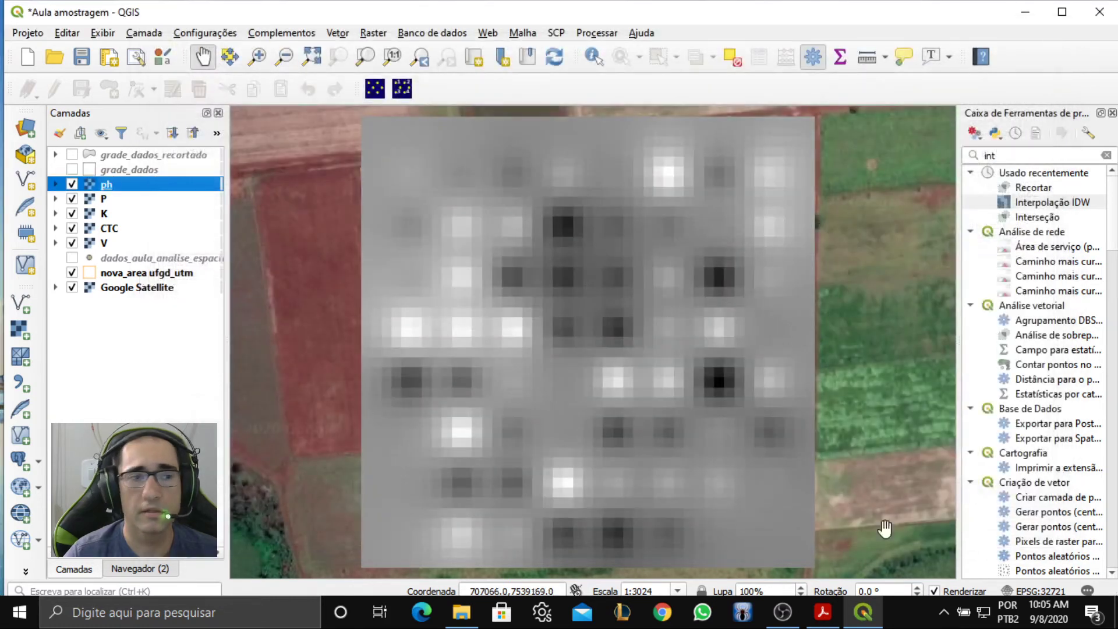
- Show the grade_dados grid over the ph raster, inspect how its cells match the pixels, and fit the map to the grid layer
left_click(73, 169)
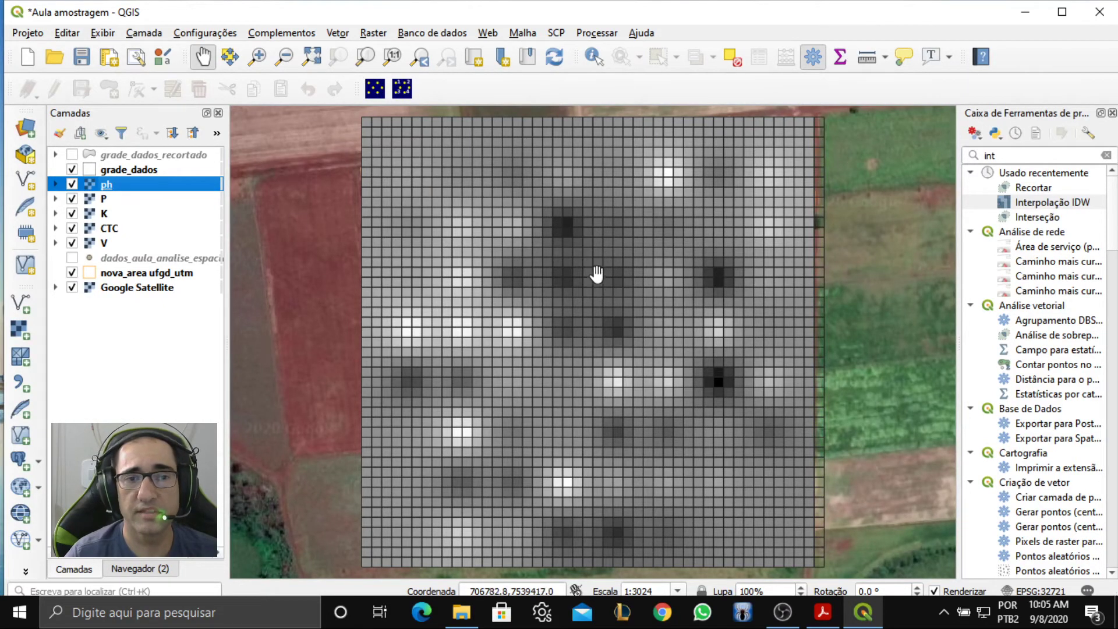
scroll(590, 271, "up", 1)
scroll(589, 271, "up", 1)
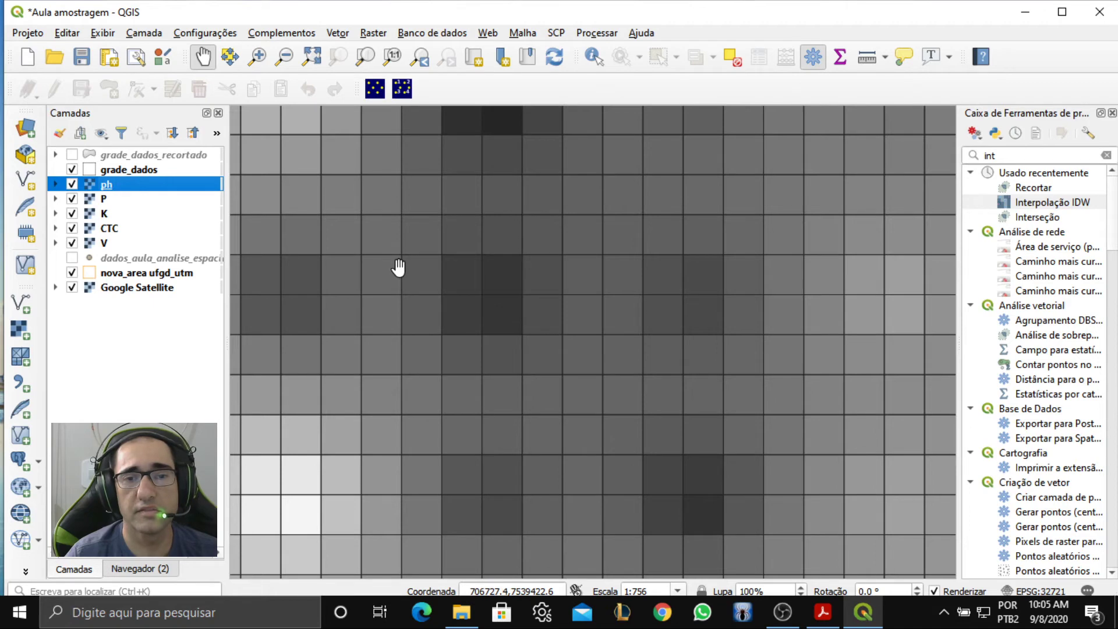
scroll(399, 268, "down", 2)
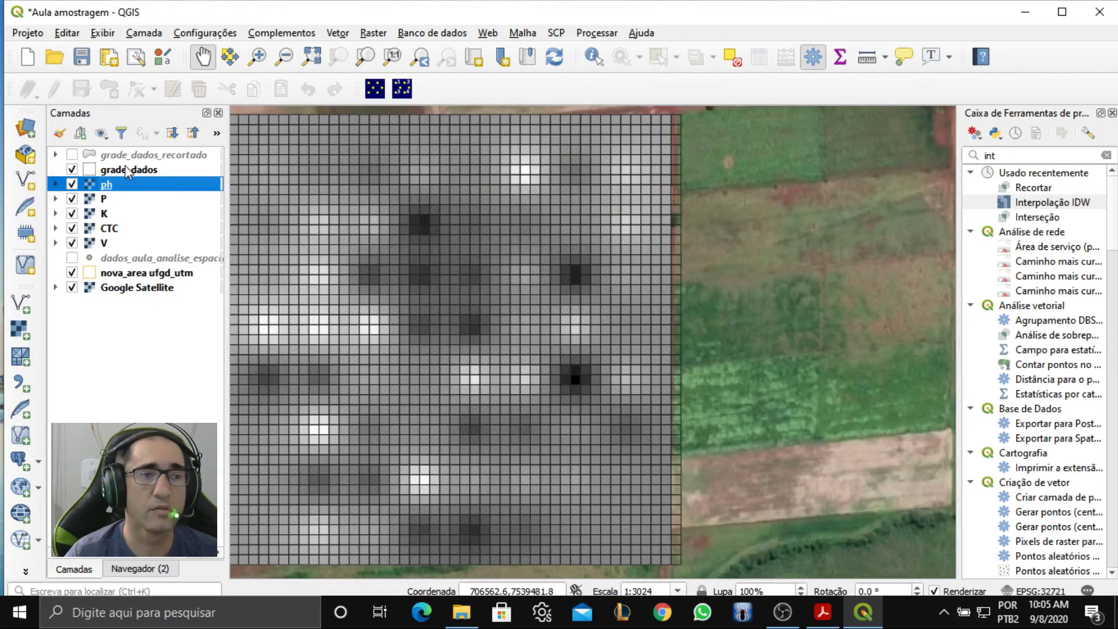
right_click(127, 171)
left_click(159, 176)
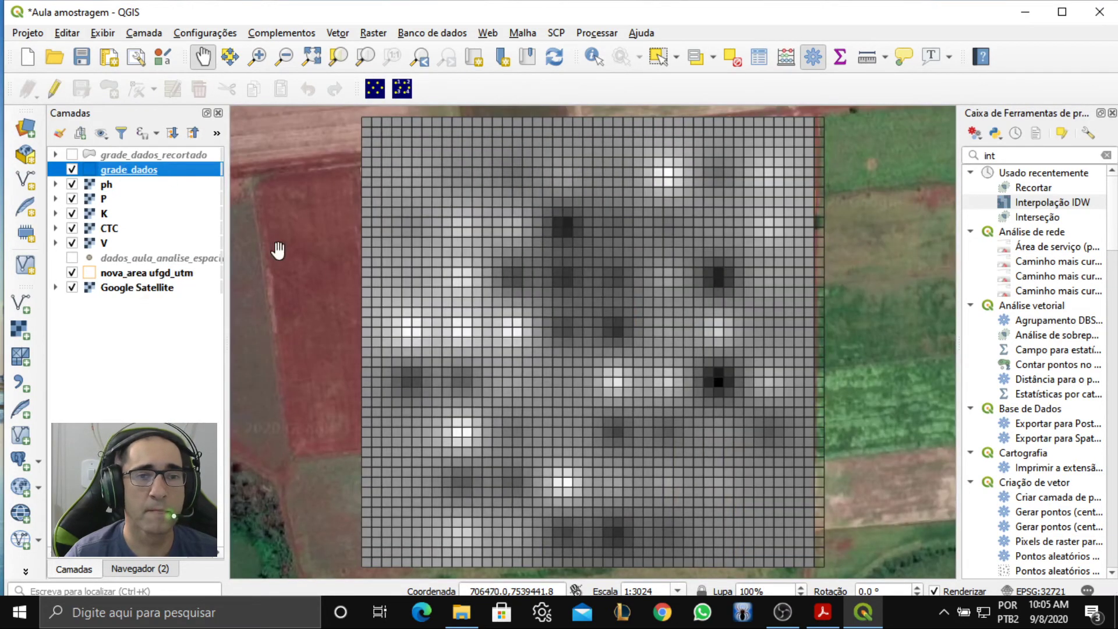
- Find the Zonal Statistics tool by searching for "zonal", open it and choose ph as the raster layer
left_click(147, 200)
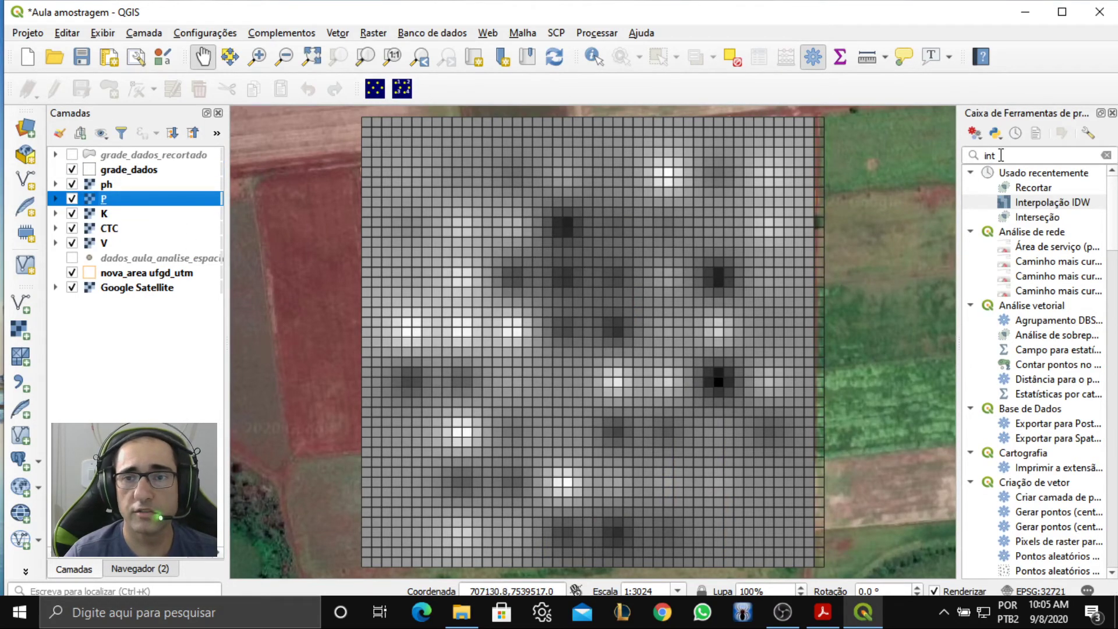
double_click(983, 156)
key("BackSpace")
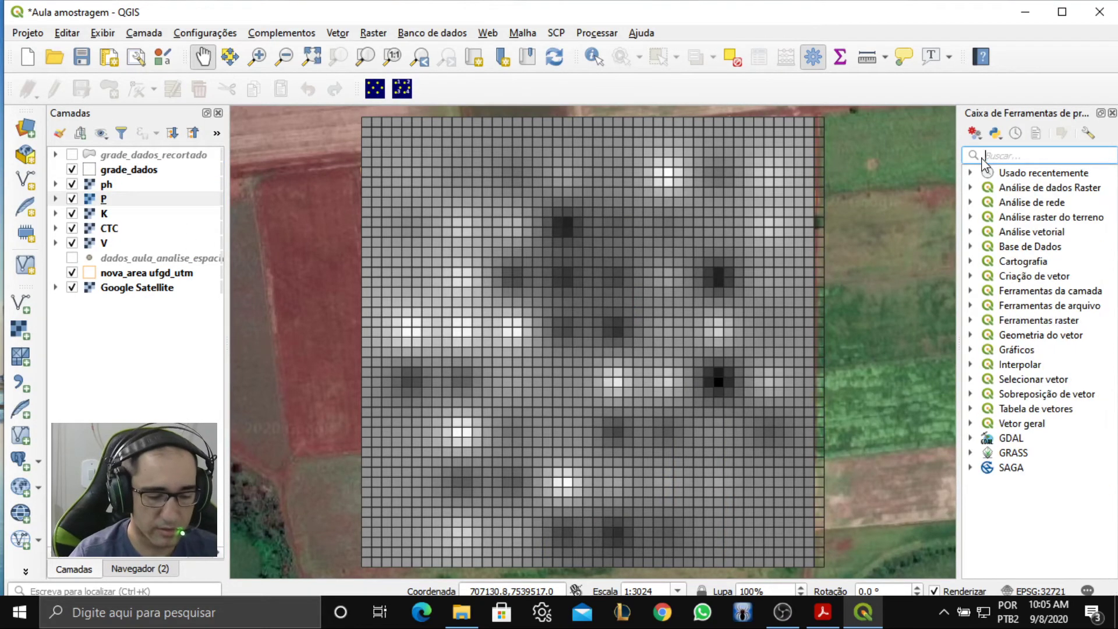
type("zonal")
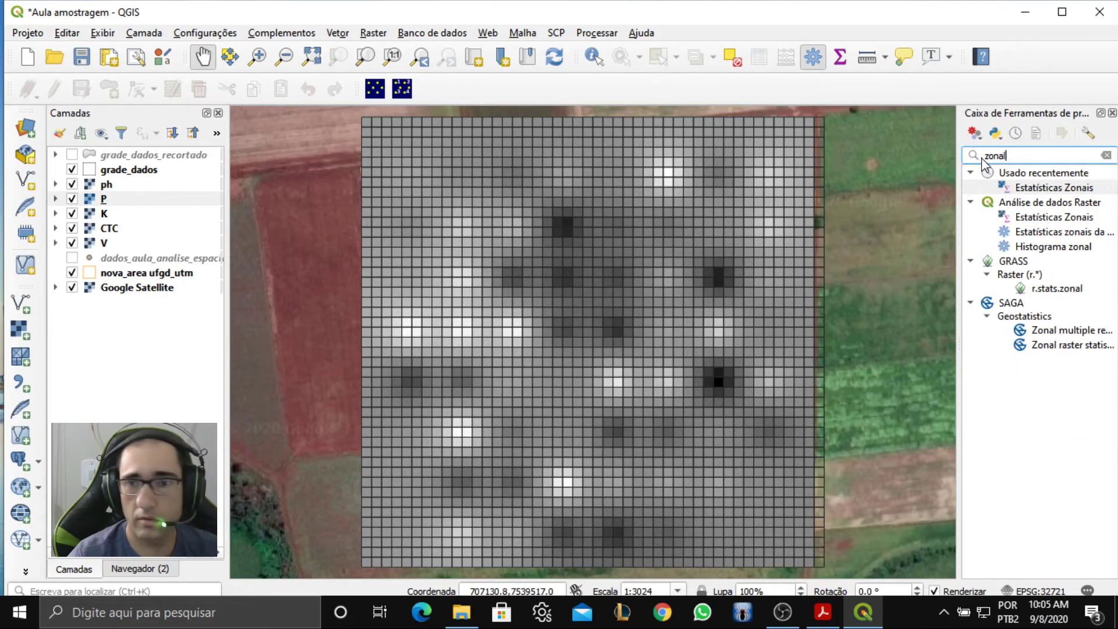
double_click(1048, 189)
left_click_drag(743, 51, 780, 52)
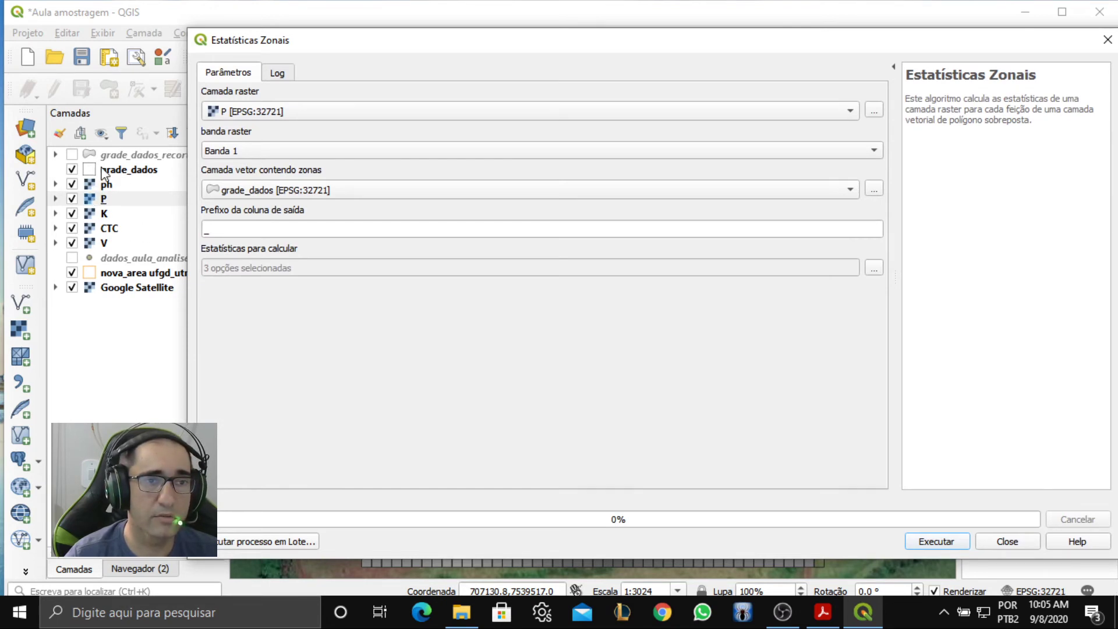
left_click(851, 116)
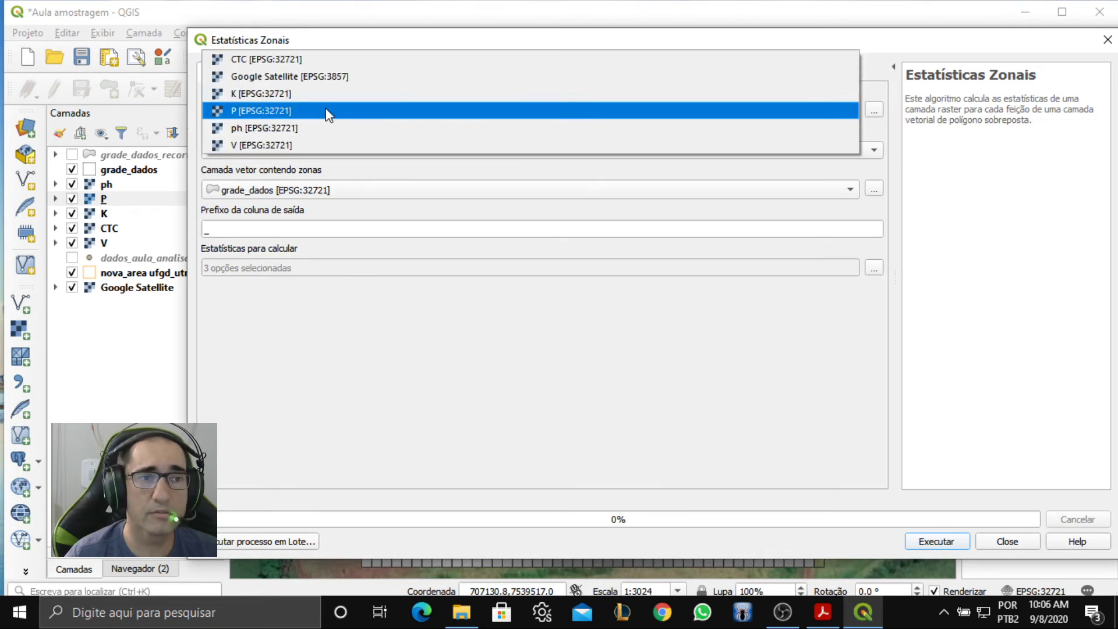
left_click(295, 129)
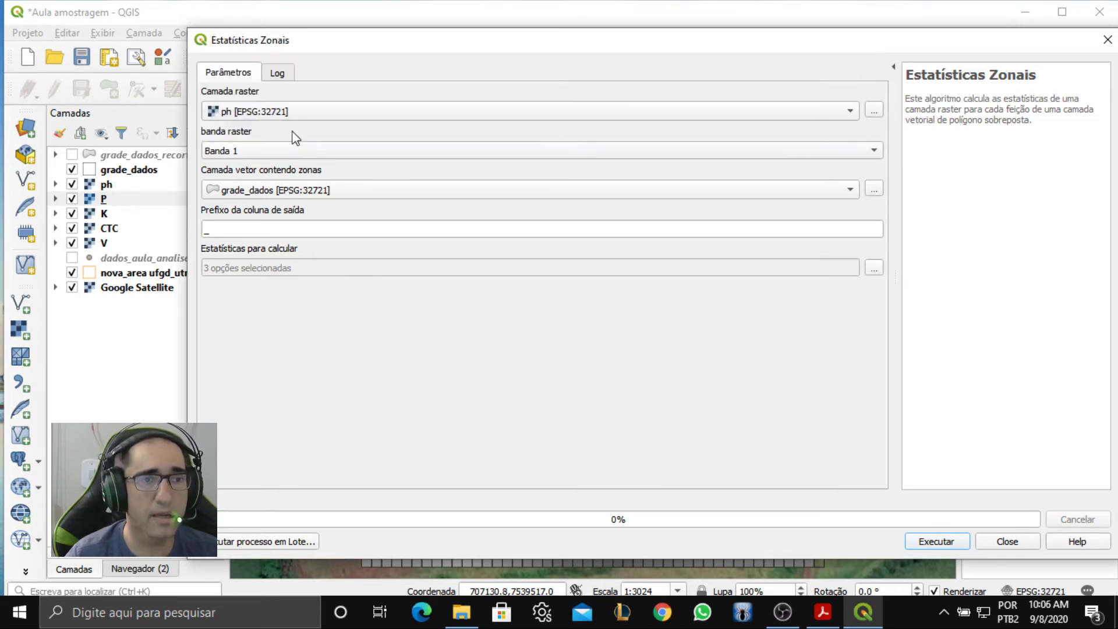
- Use grade_dados as the zone vector layer and set the output column prefix to _ph
left_click(432, 194)
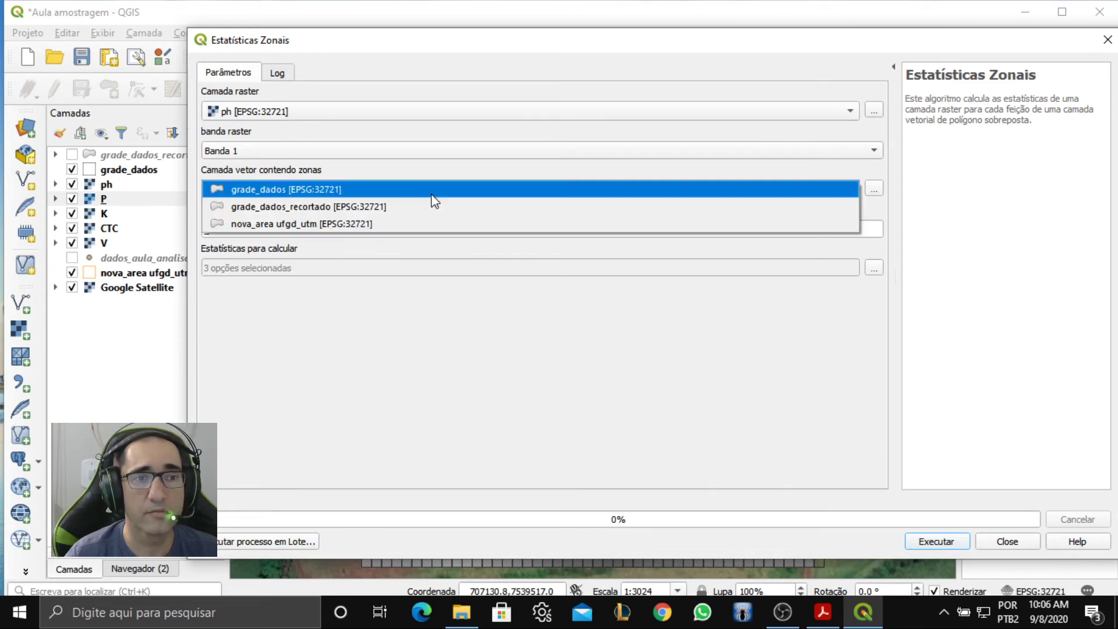
left_click(335, 191)
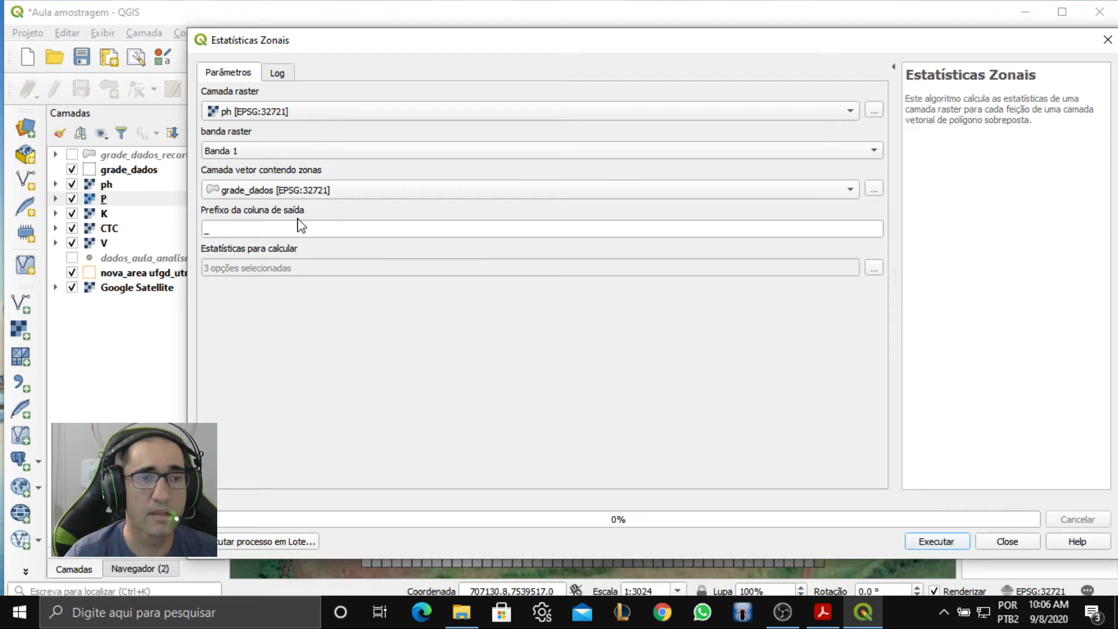
left_click(241, 232)
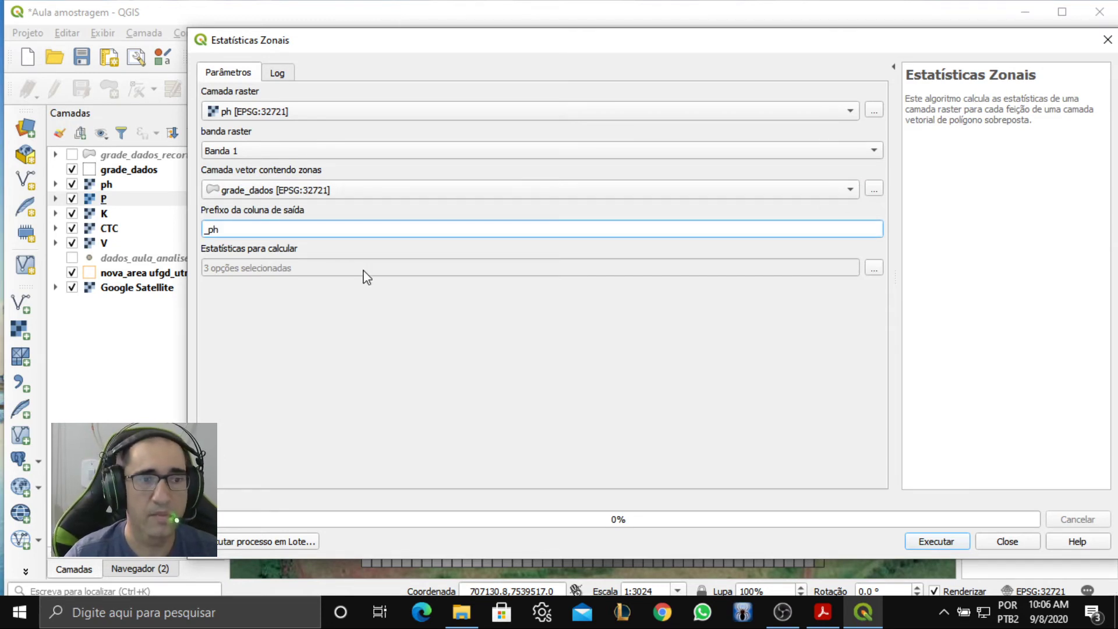
- Limit the statistics to calculate to the mean (Média) and close Zonal Statistics without running it
left_click(875, 268)
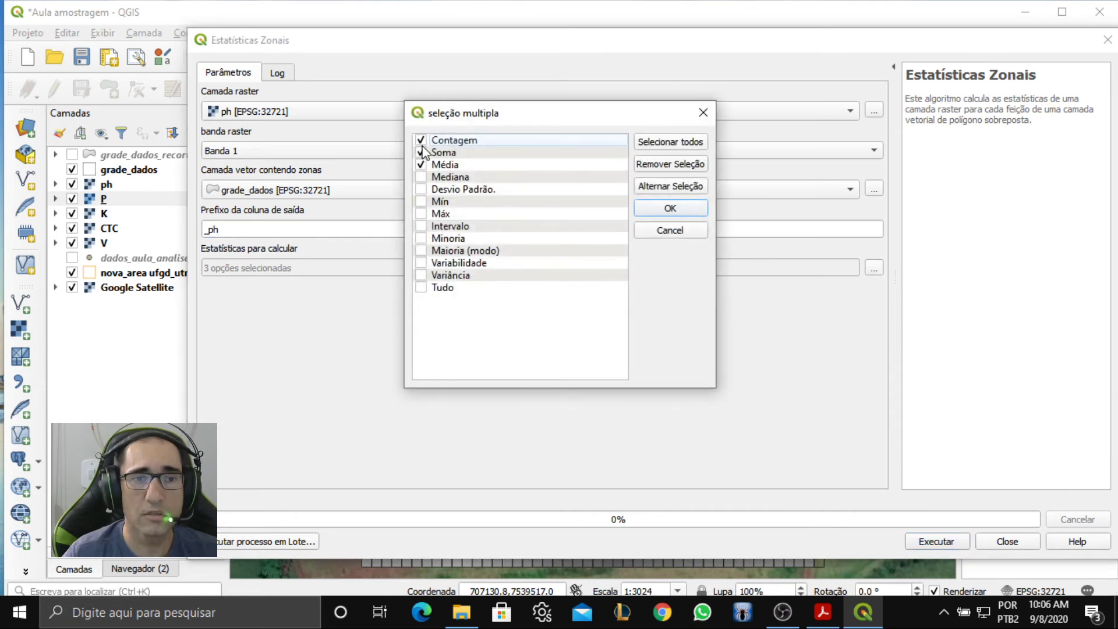
left_click(421, 153)
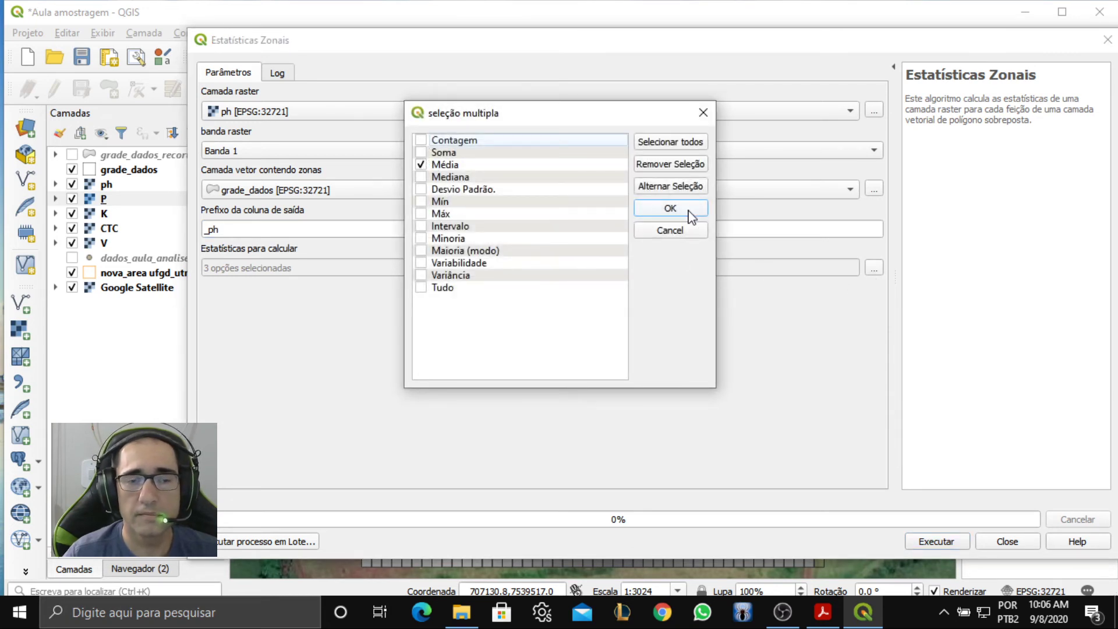
left_click(670, 208)
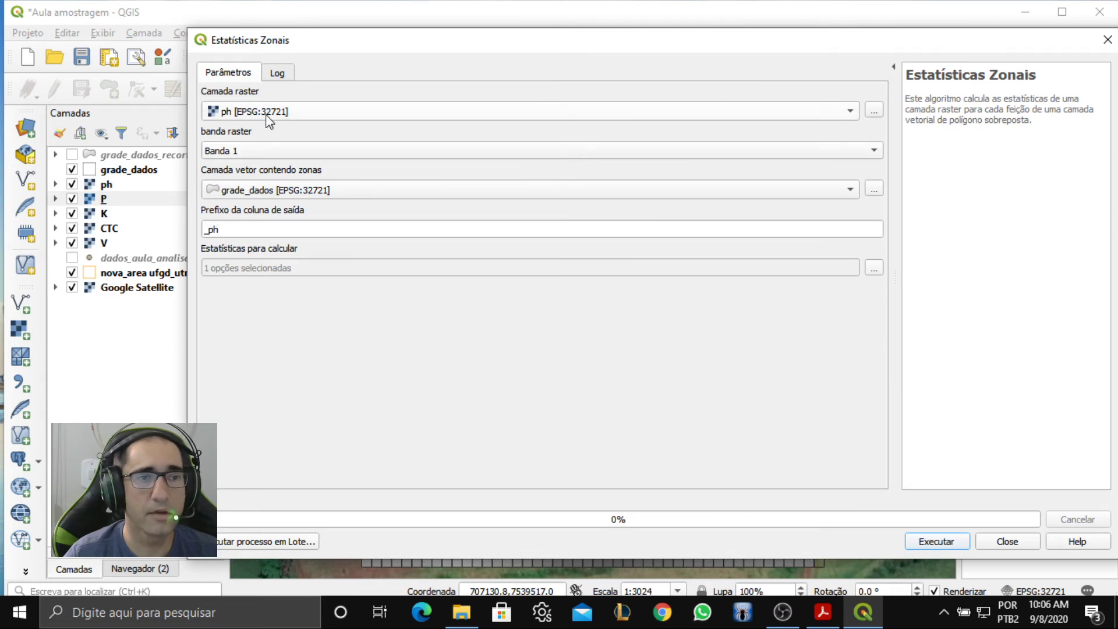
left_click(1012, 543)
- Open the grade_dados attribute table, sort it descending by _phmean to examine the mean columns, and close it
right_click(151, 173)
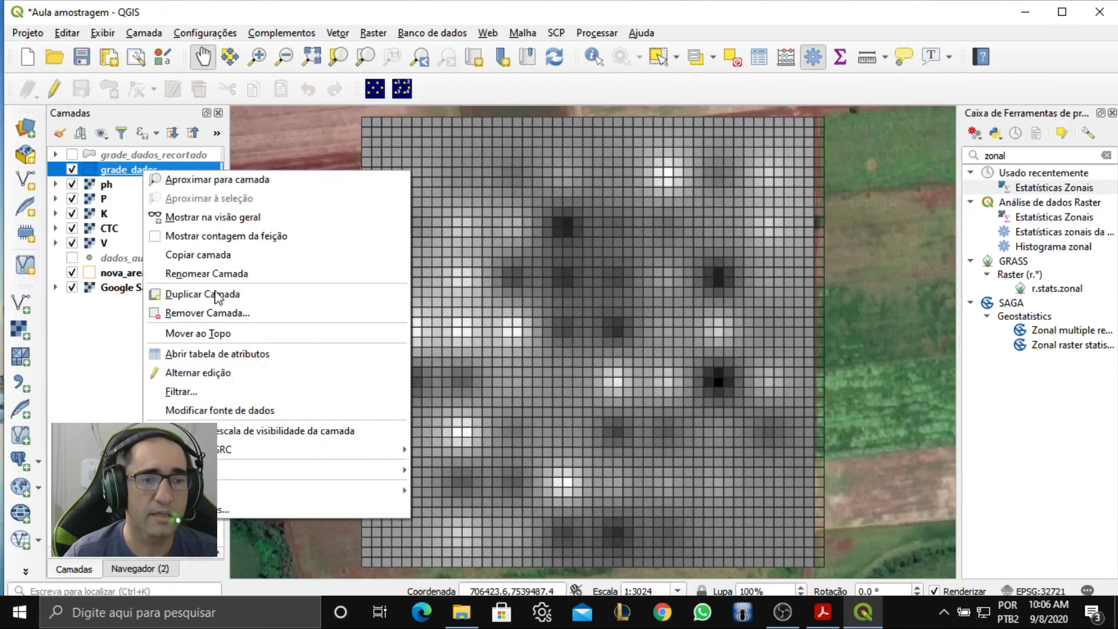
left_click(265, 353)
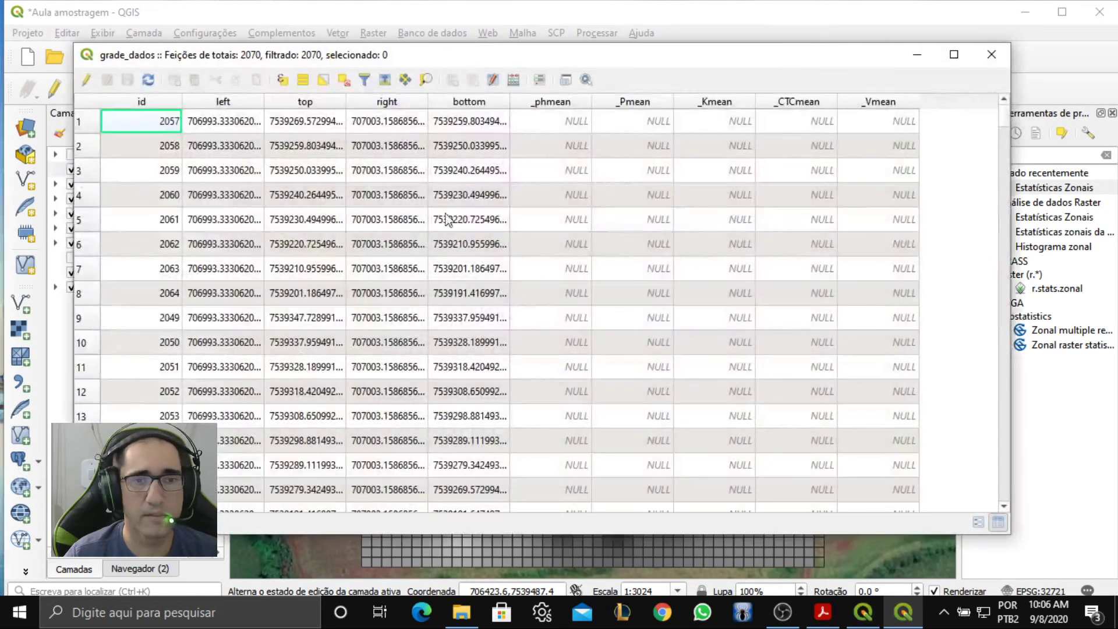
left_click(573, 103)
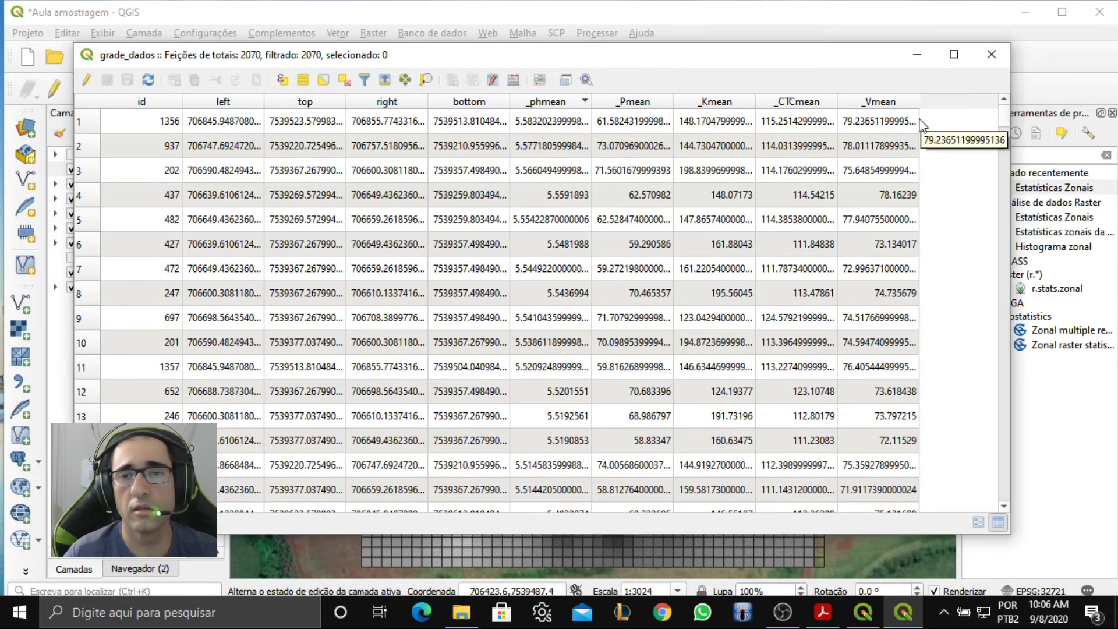
left_click(992, 54)
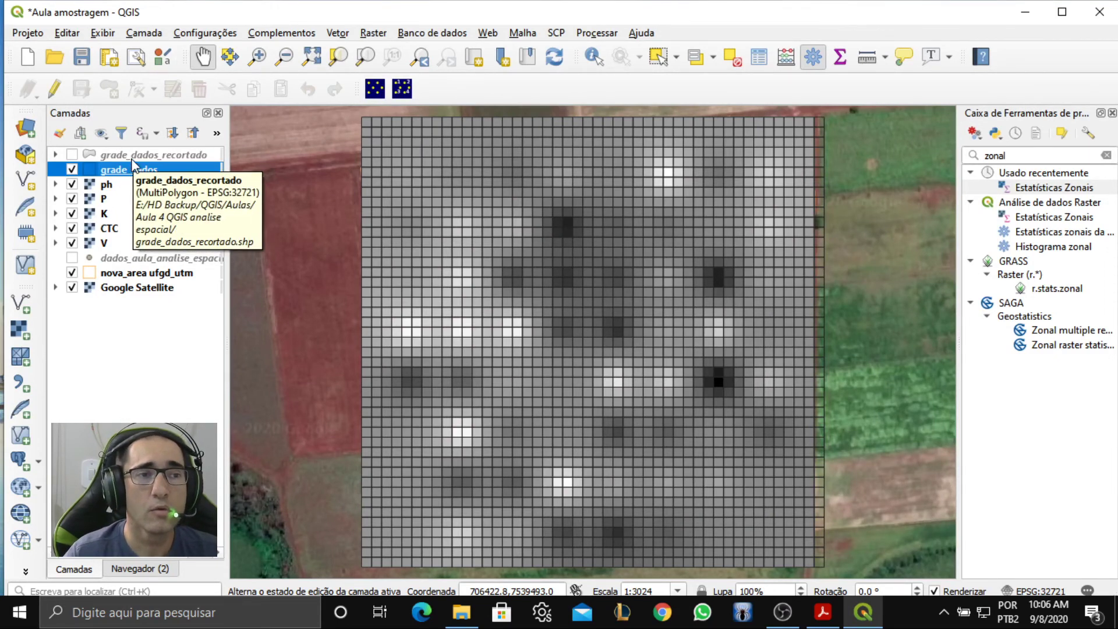
- Open the vector Clip tool with grade_dados as the input layer and nova_area ufgd_utm as the overlay layer
left_click(341, 34)
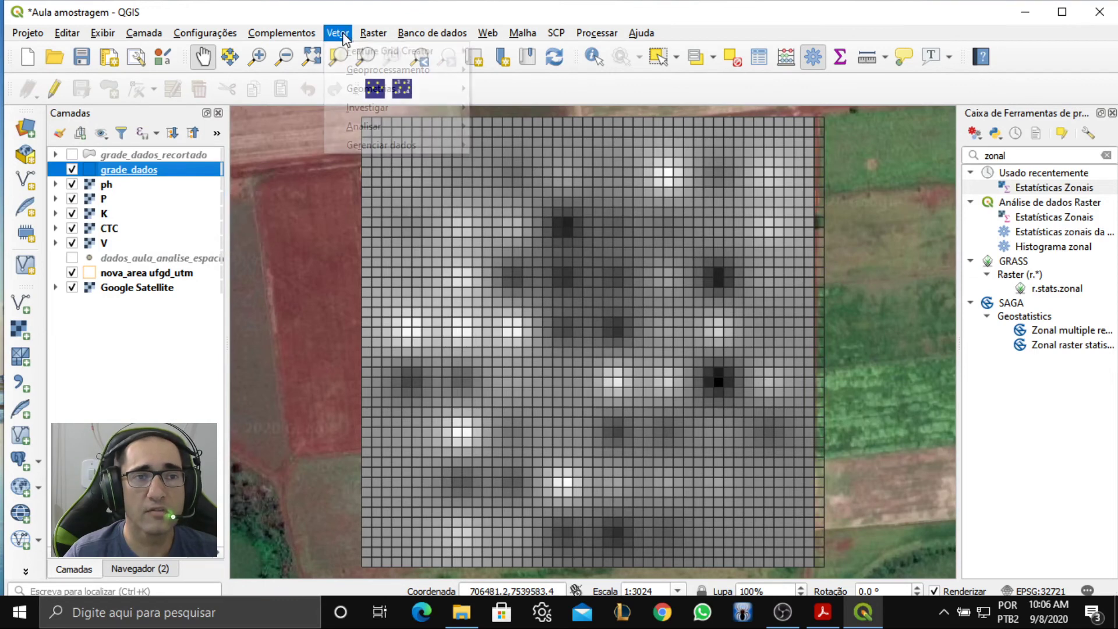
mouse_move(402, 70)
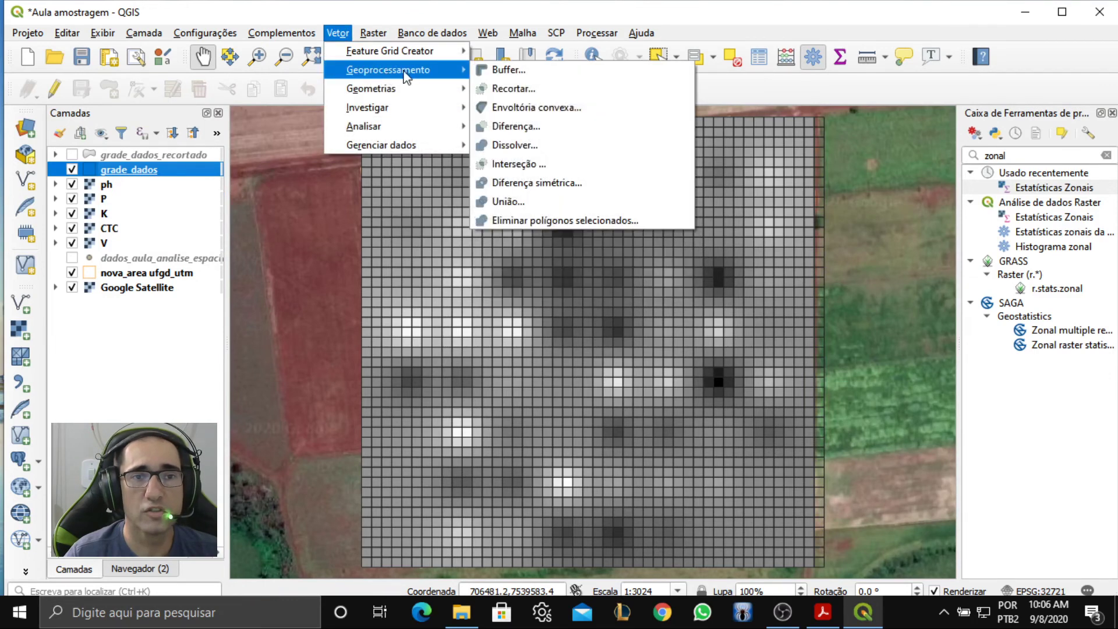
left_click(527, 92)
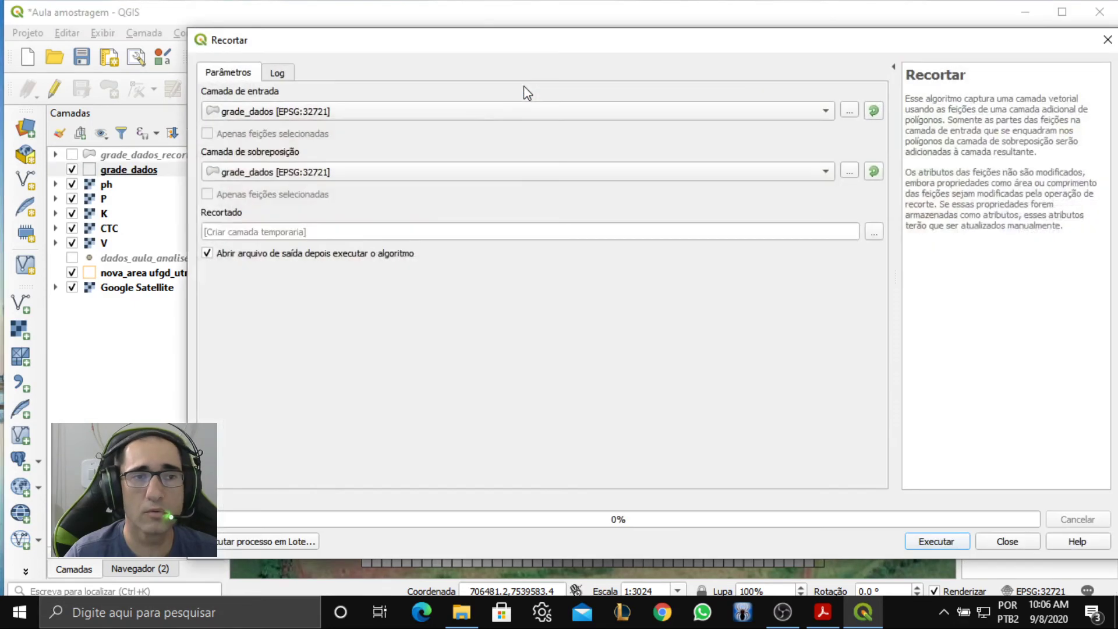
left_click(447, 114)
left_click(447, 112)
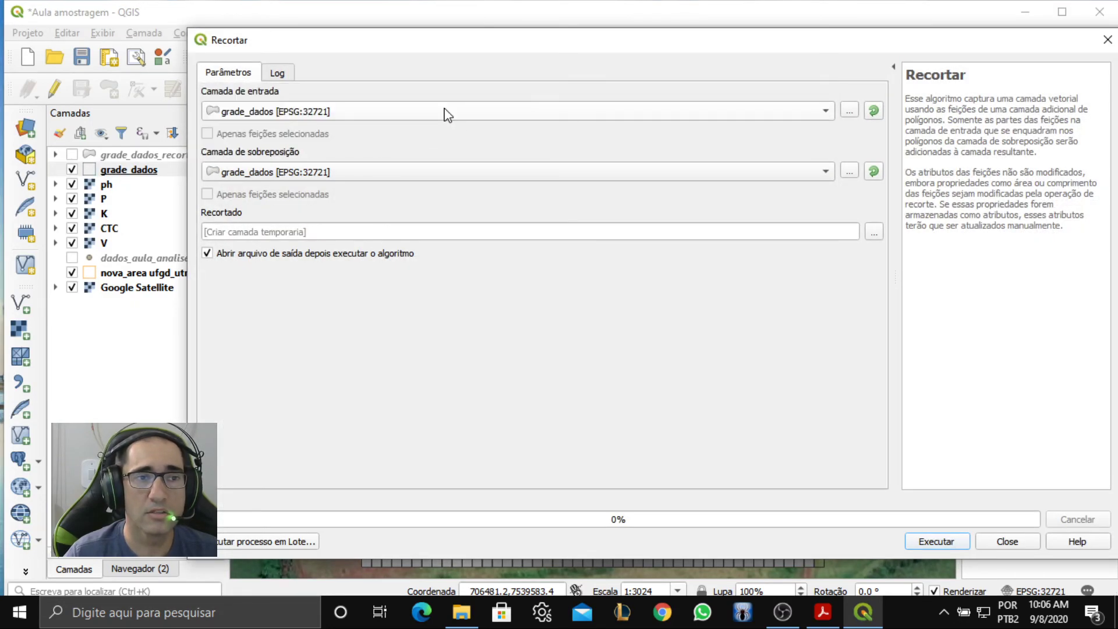
left_click(408, 174)
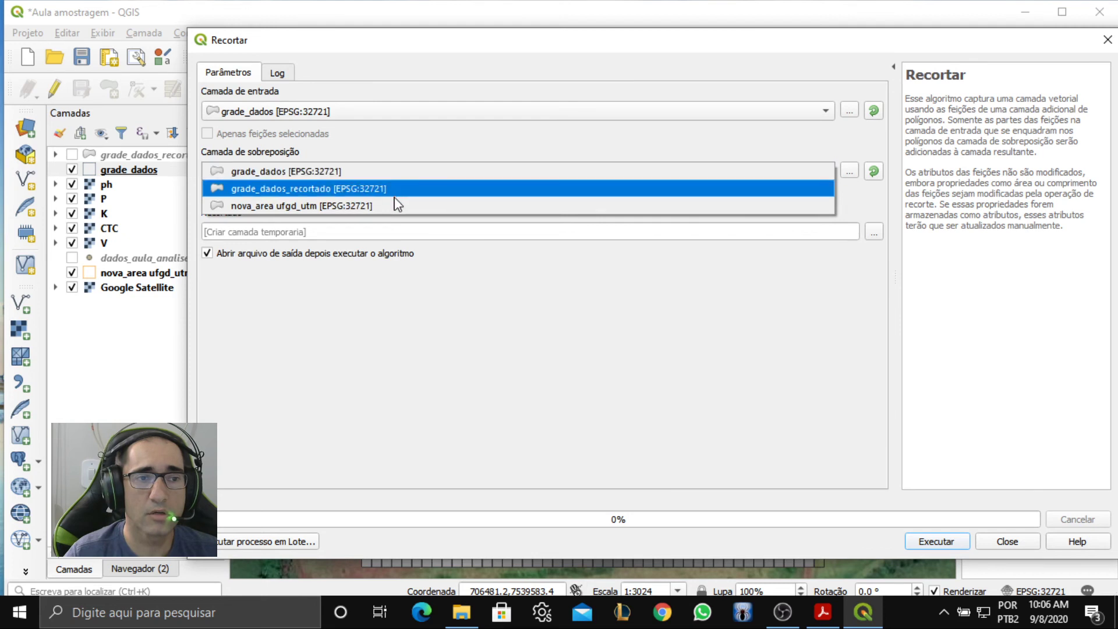
left_click(375, 207)
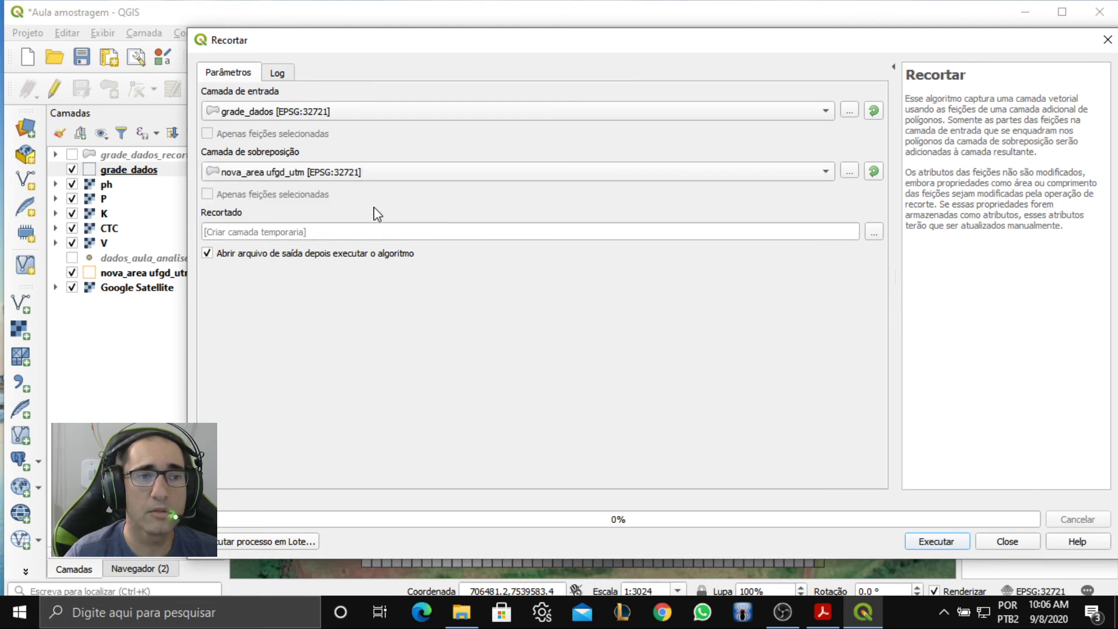
- Look up grade_dados_recortado.shp as the clip output file, cancel the save, and close the Clip tool without running it
left_click(875, 233)
left_click(920, 265)
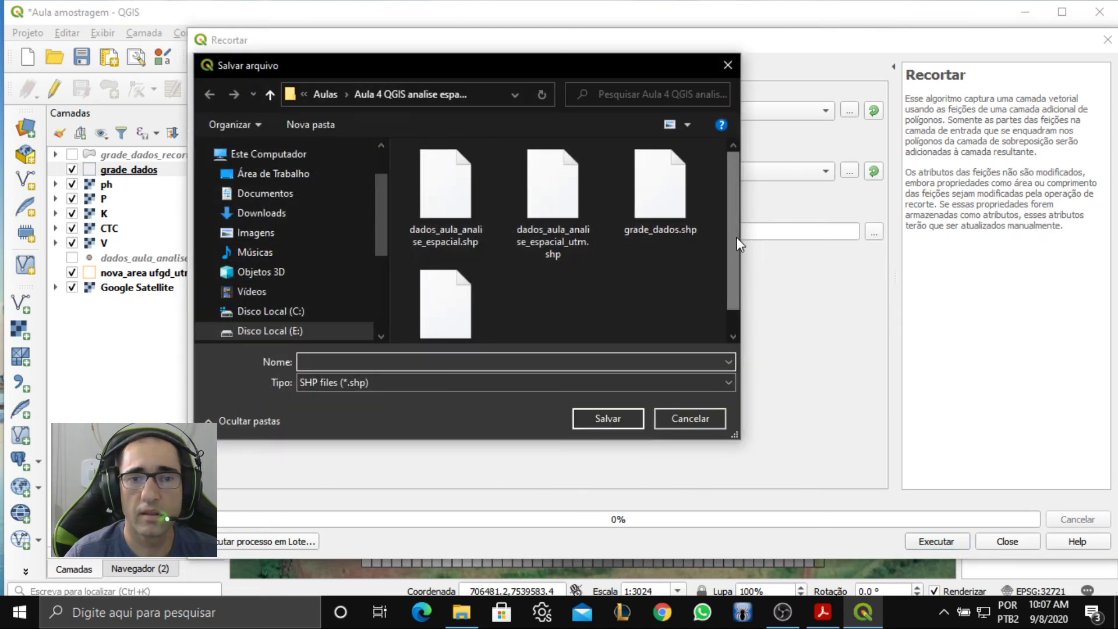
scroll(675, 280, "down", 1)
left_click(462, 291)
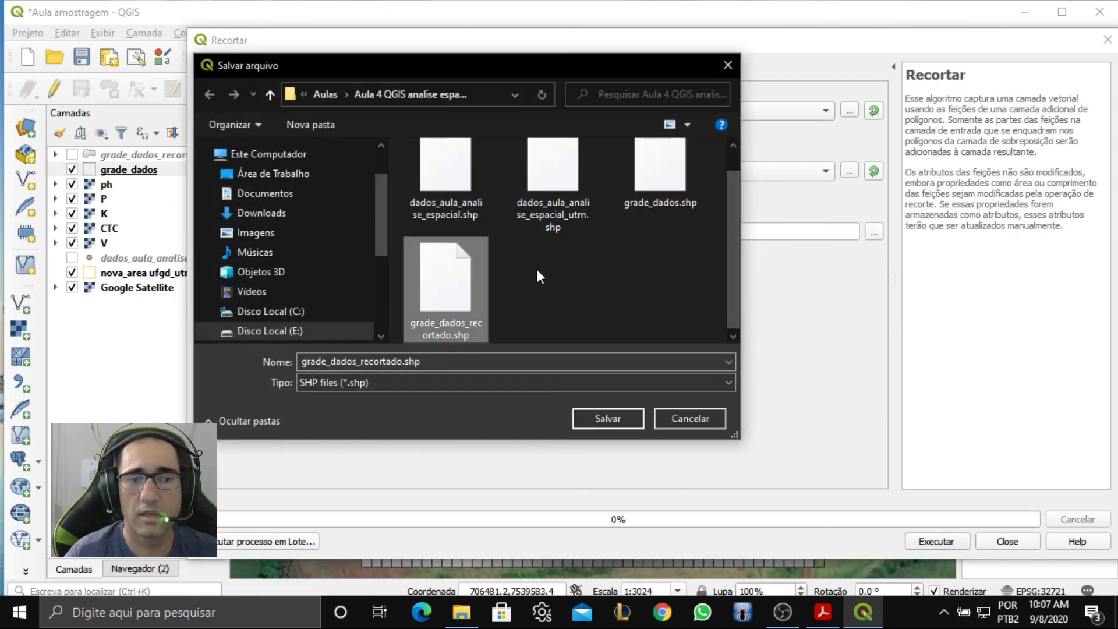
left_click(708, 420)
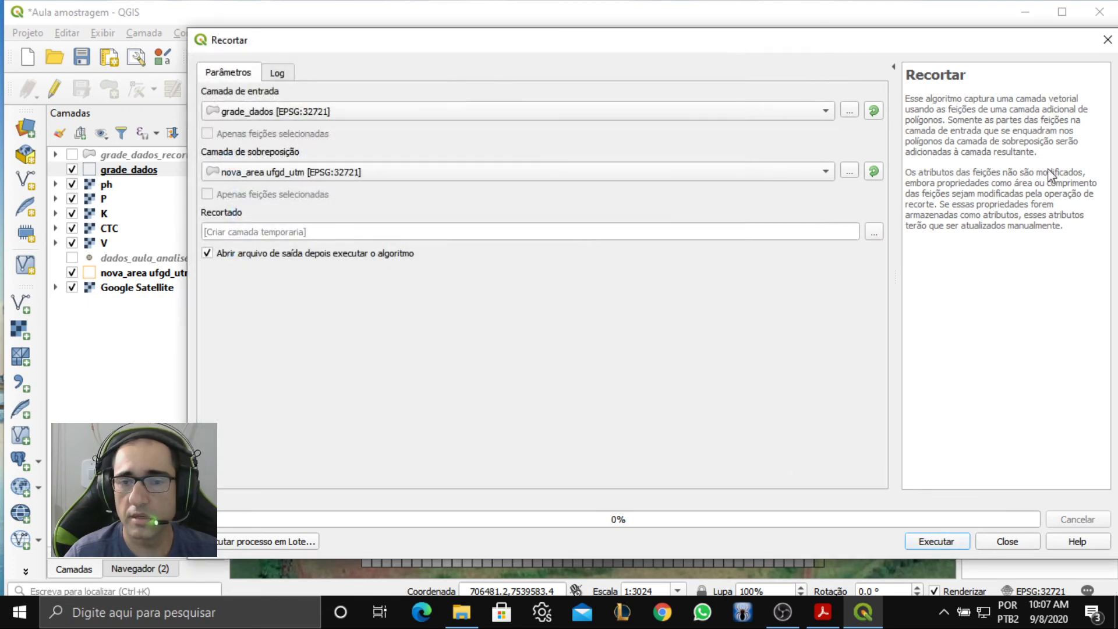
left_click(1108, 39)
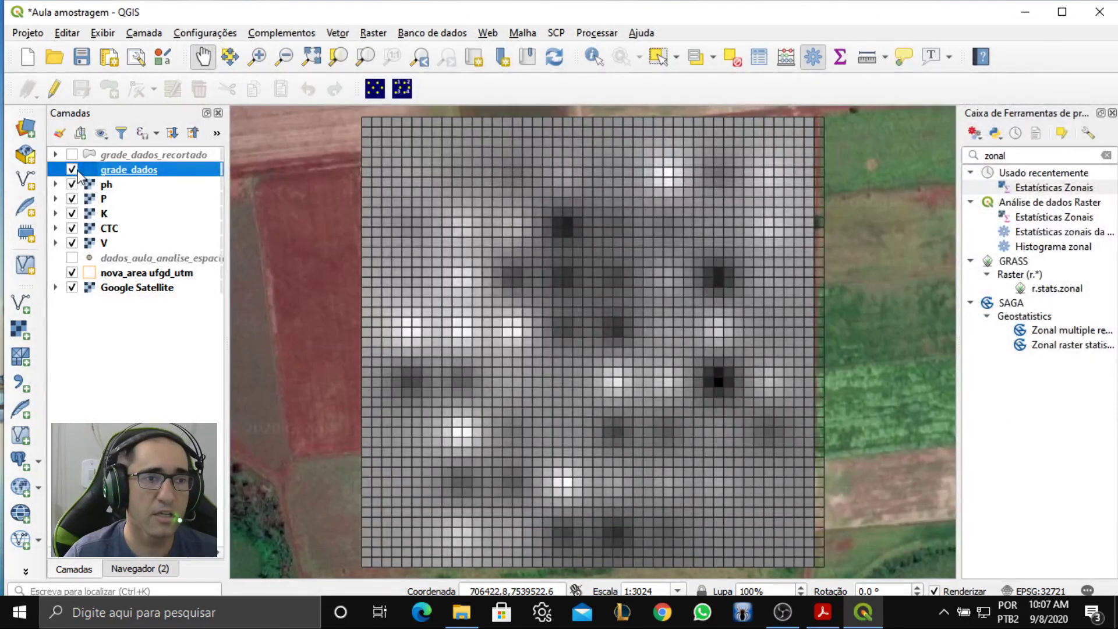
- Hide the grade_dados grid and the ph, P, K, CTC and V raster layers
left_click(72, 170)
left_click(71, 184)
left_click(72, 199)
left_click(72, 213)
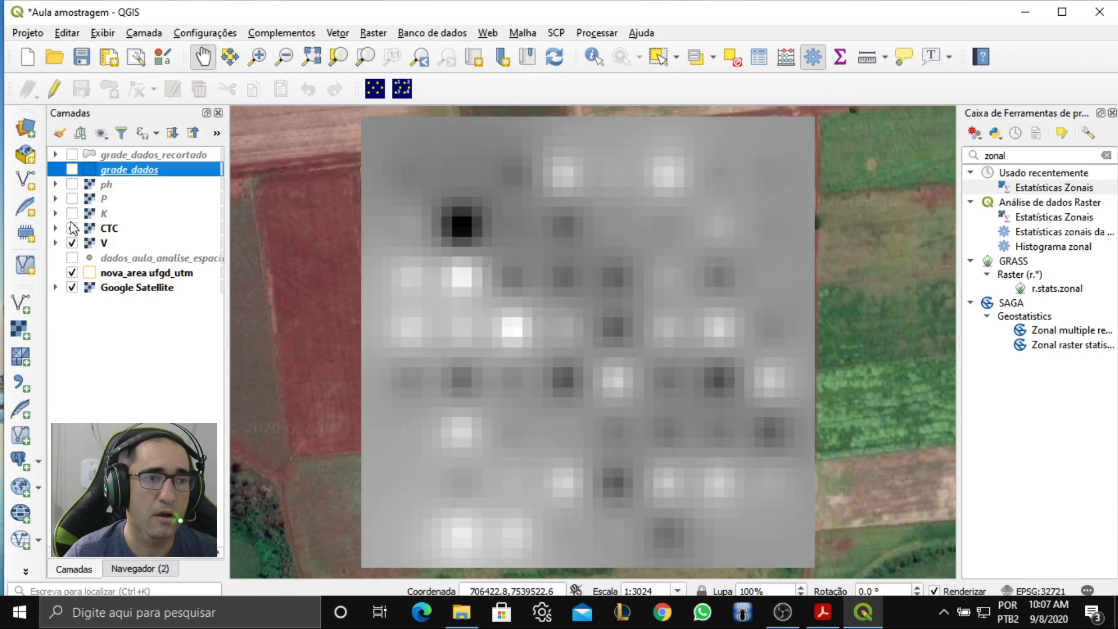
left_click(71, 228)
left_click(71, 242)
- Compare the full grade_dados grid with grade_dados_recortado on the map, leaving only the clipped grid displayed
left_click(72, 170)
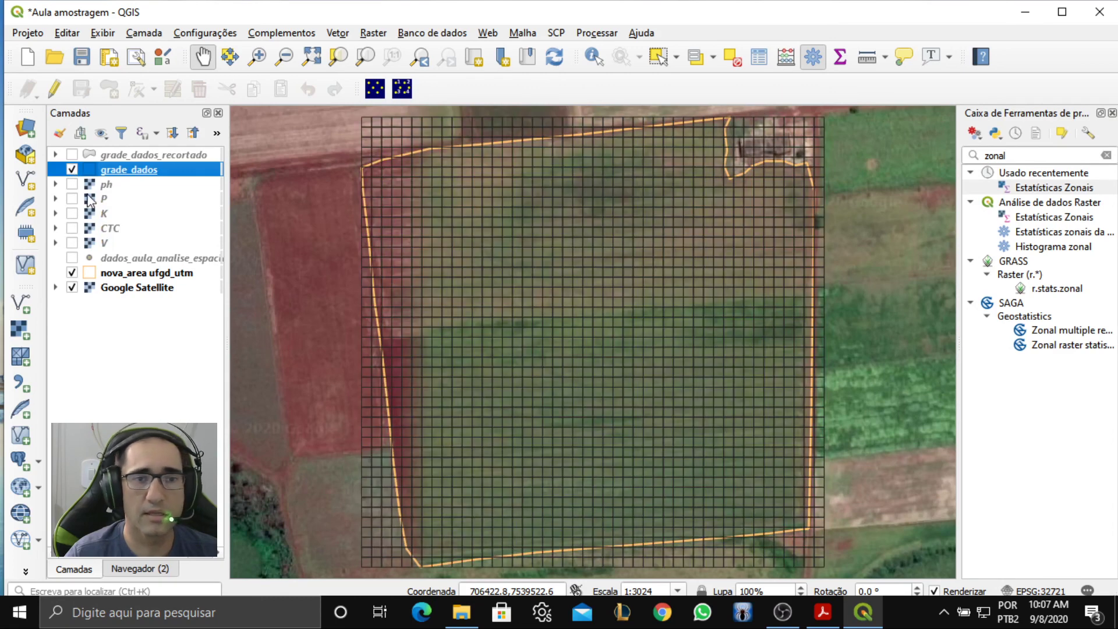
left_click(71, 154)
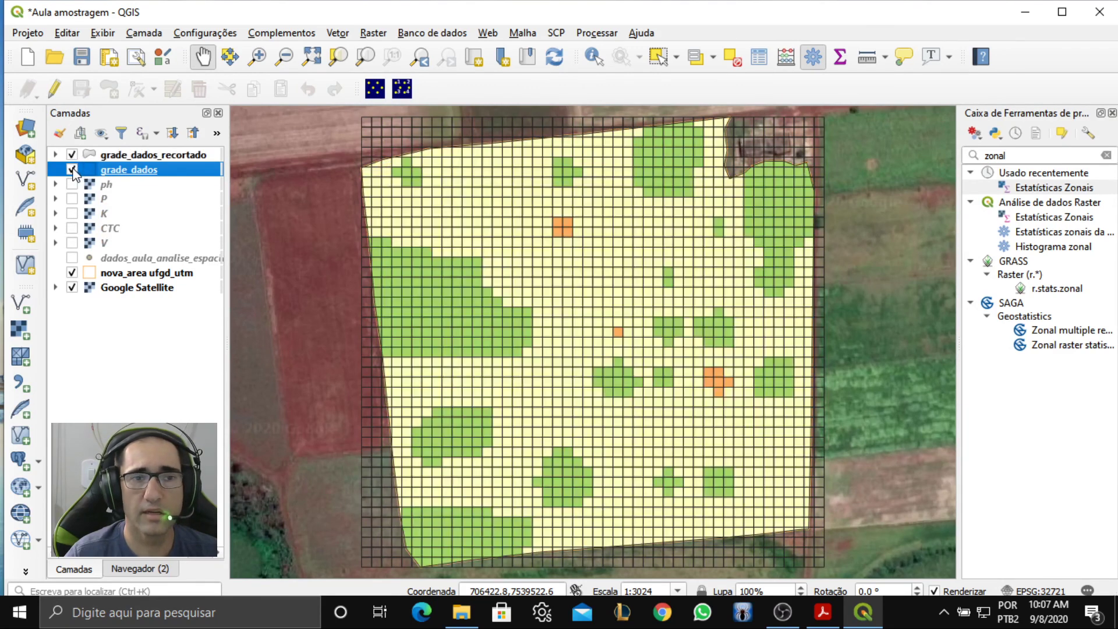
left_click(71, 170)
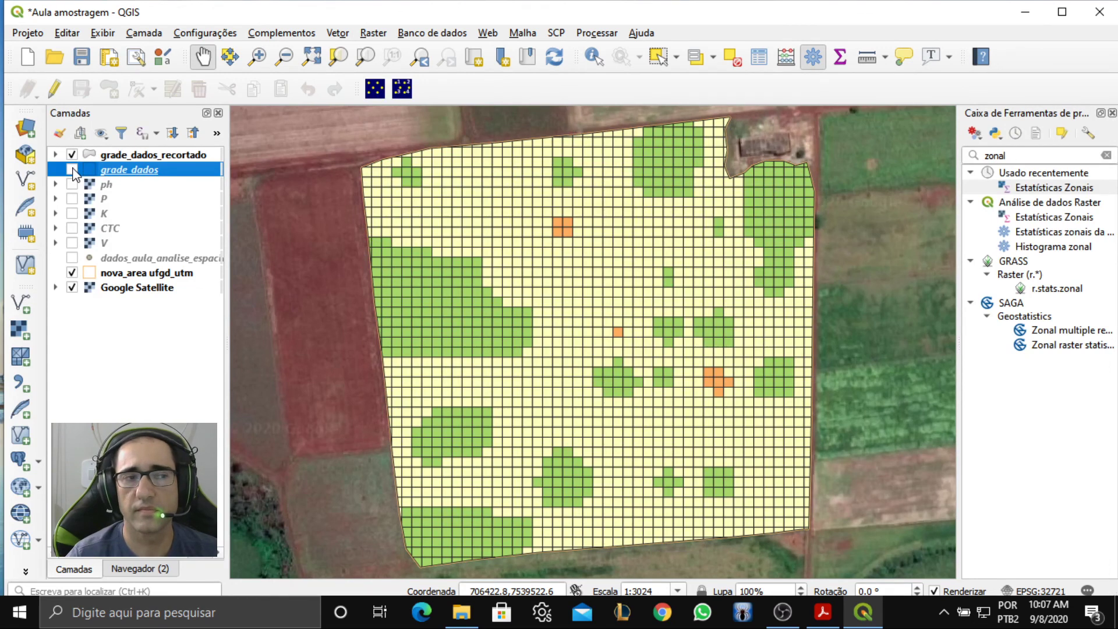